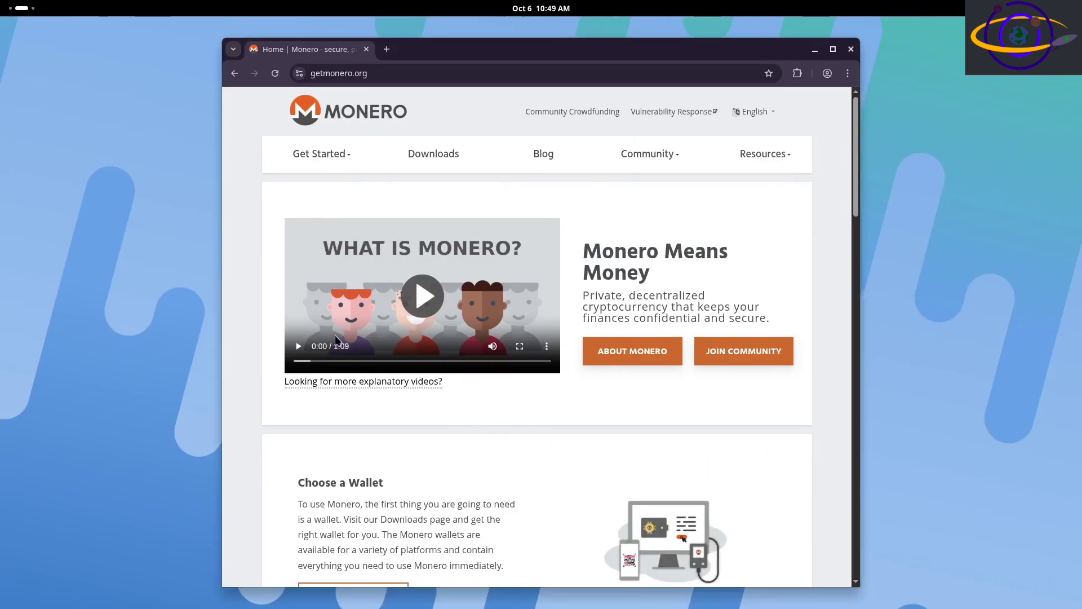
Download the Linux 64-bit Monero GUI v0.18.4.2 archive from getmonero.org and check its progress.
click(429, 163)
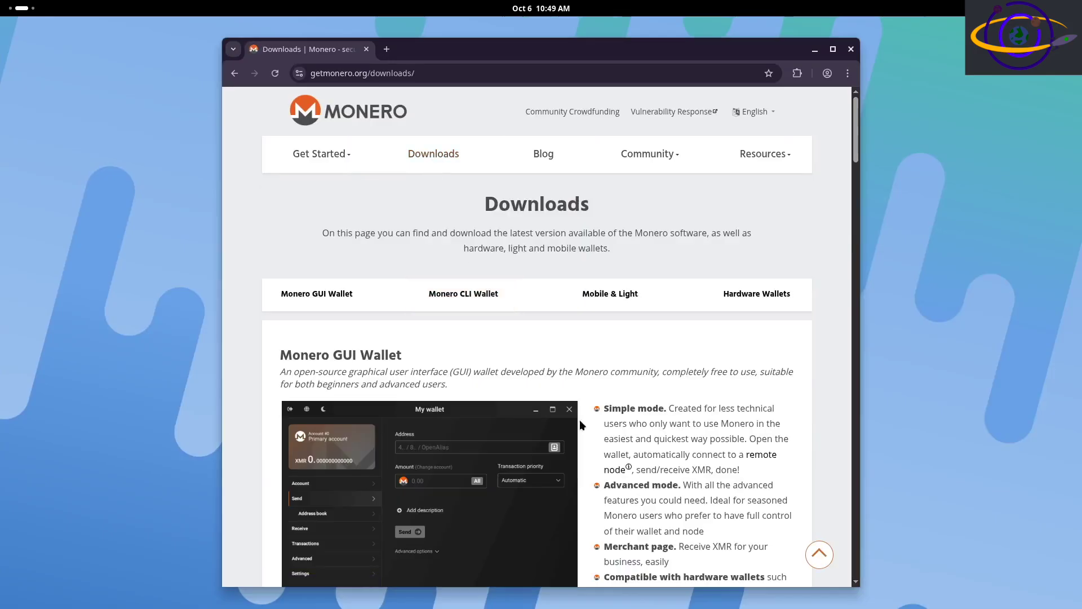
scroll(597, 421, down, 1)
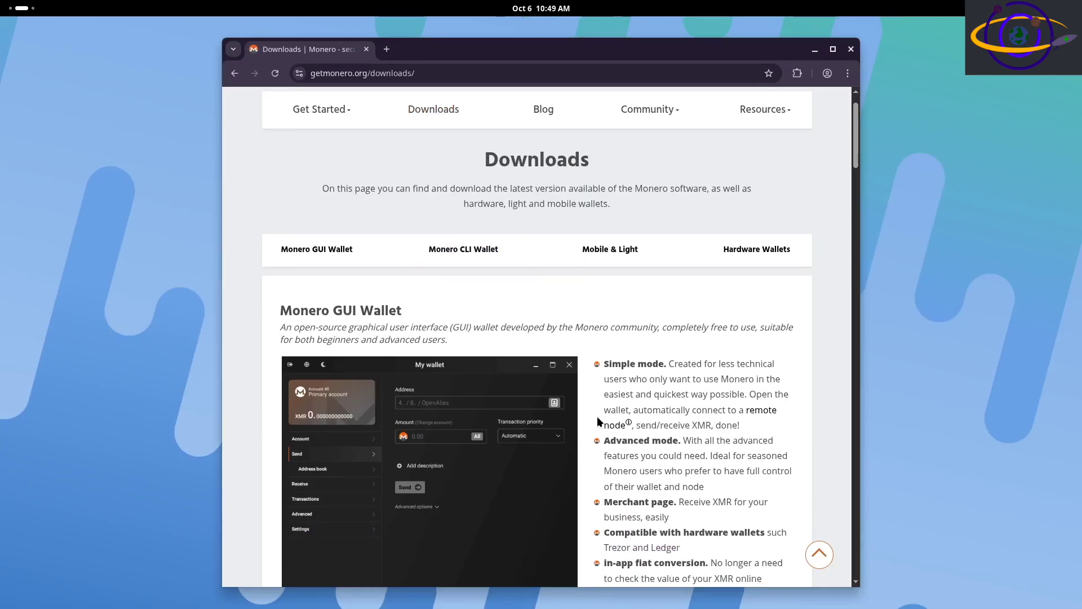
click(313, 246)
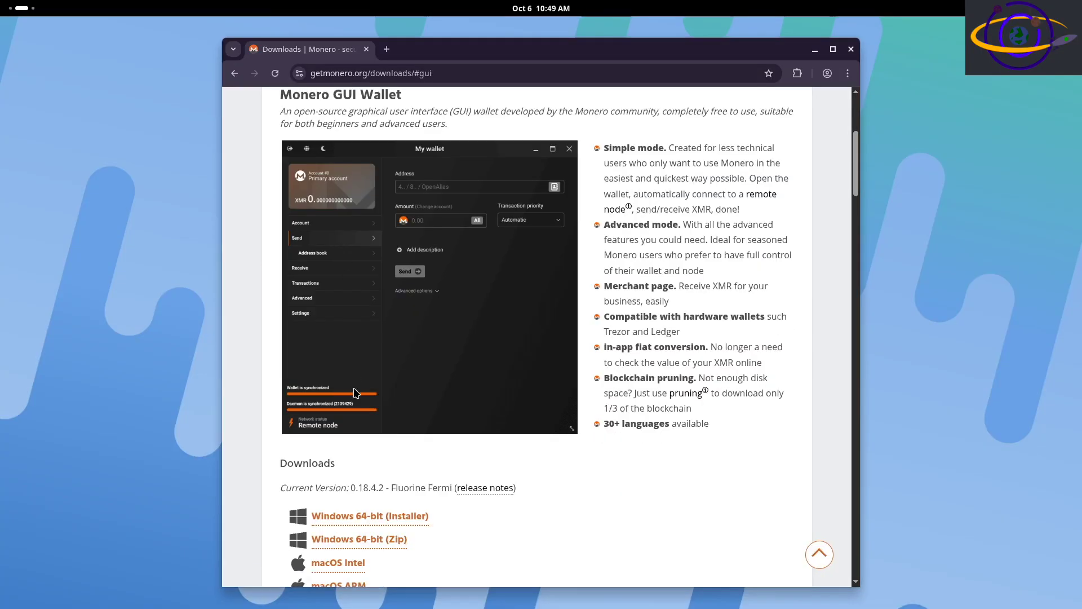
scroll(355, 393, down, 4)
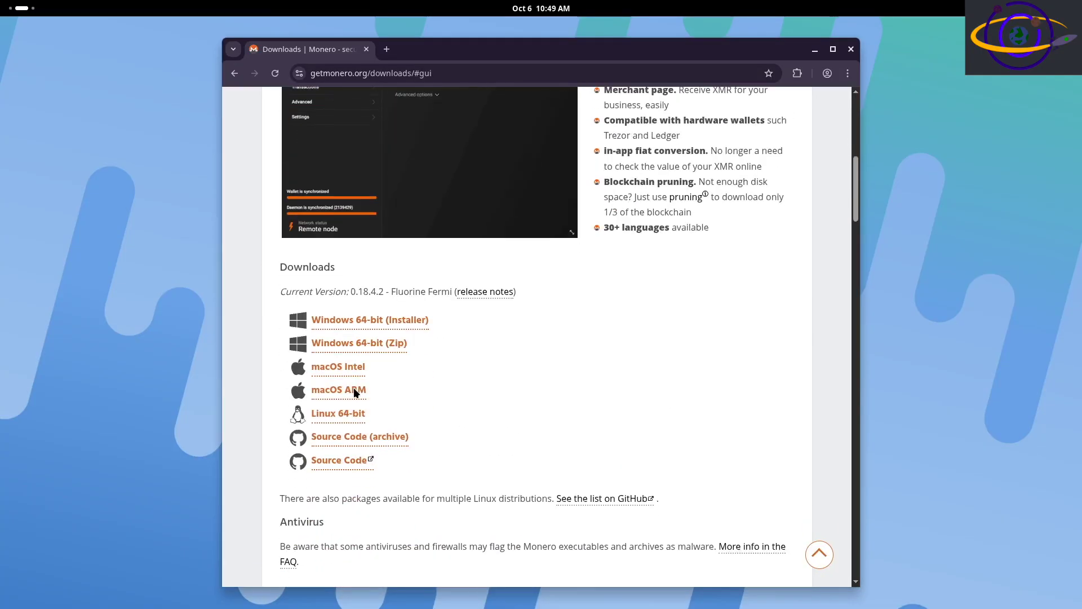
click(339, 418)
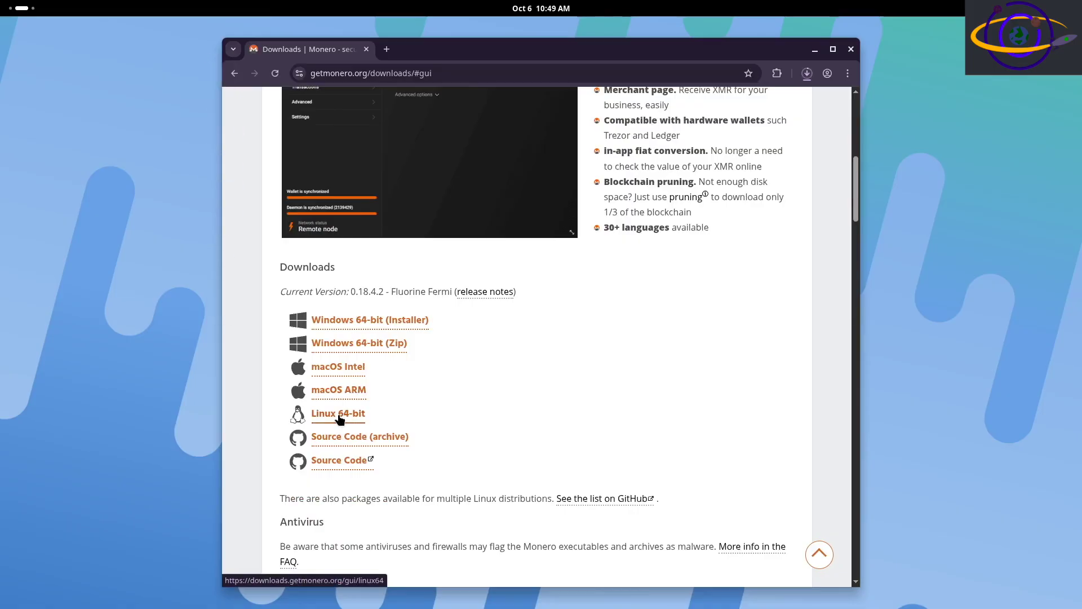
click(808, 73)
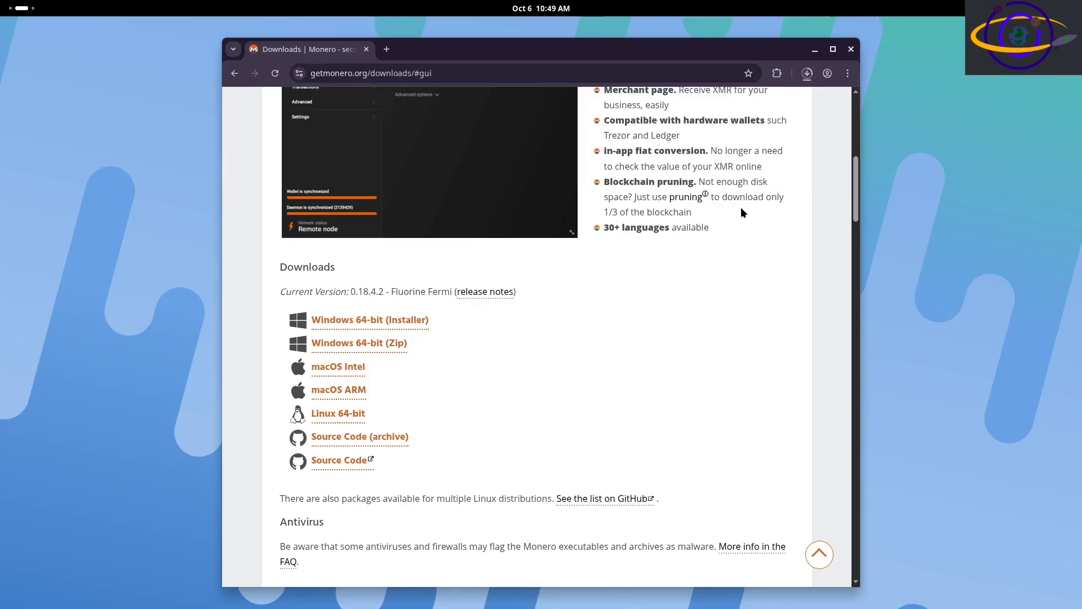
In the terminal, enter the Downloads folder and list the downloaded files.
key(super)
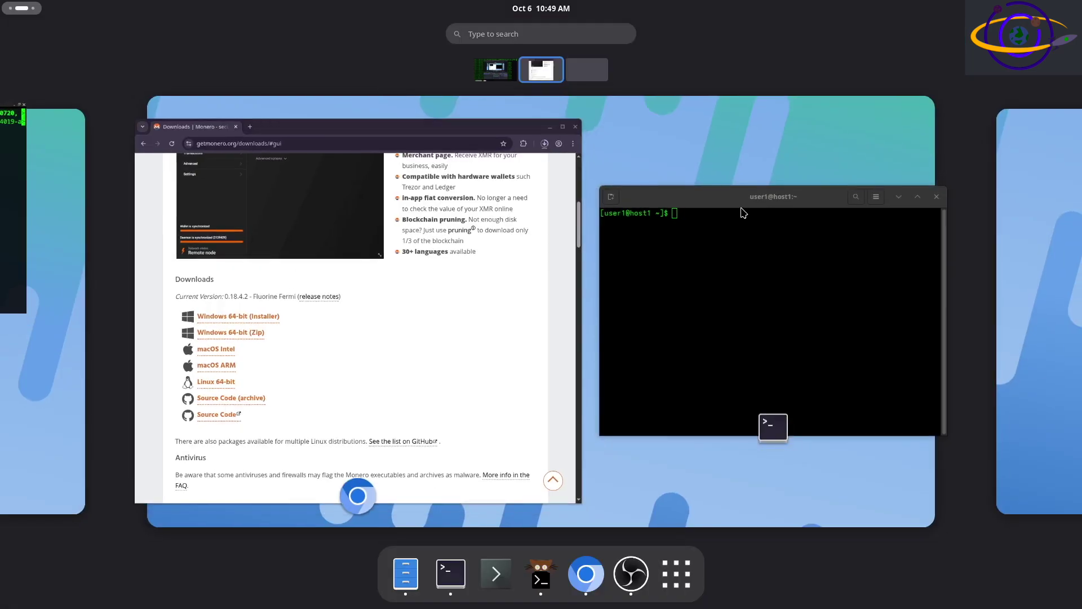
click(743, 213)
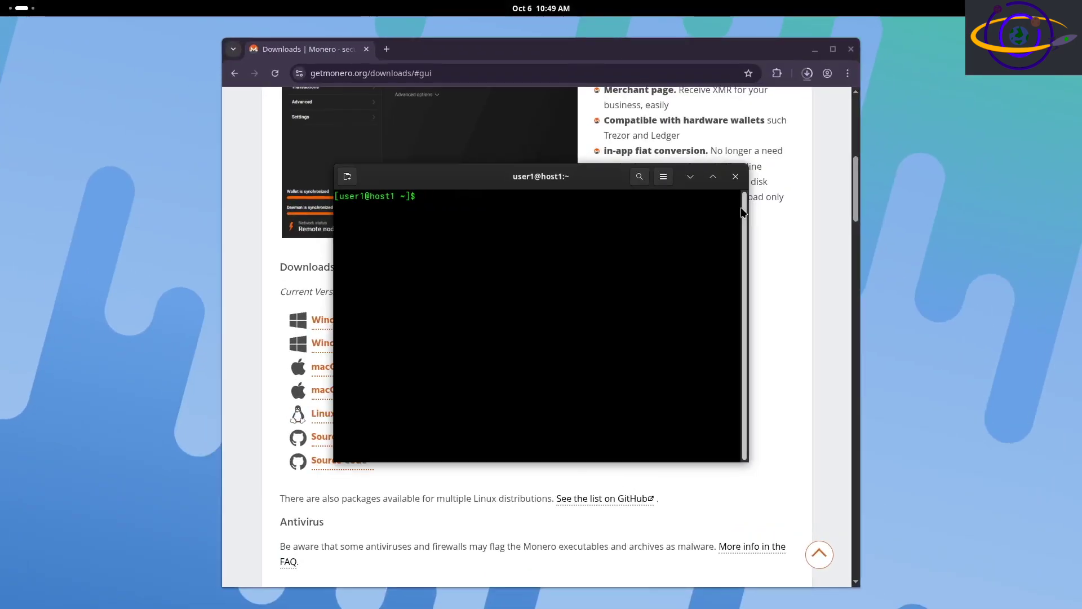
text(cd Dow)
key(Tab)
key(Return)
text(ls)
key(Return)
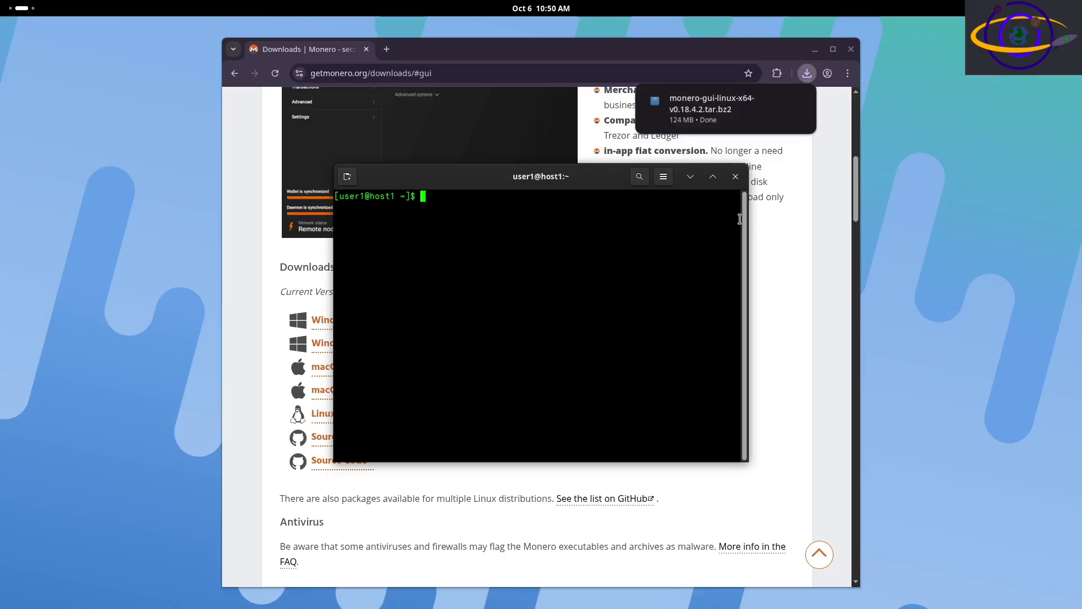
Move monero-gui-linux-x64-v0.18.4.2.tar.bz2 into the home folder and list files newest last.
text(mv )
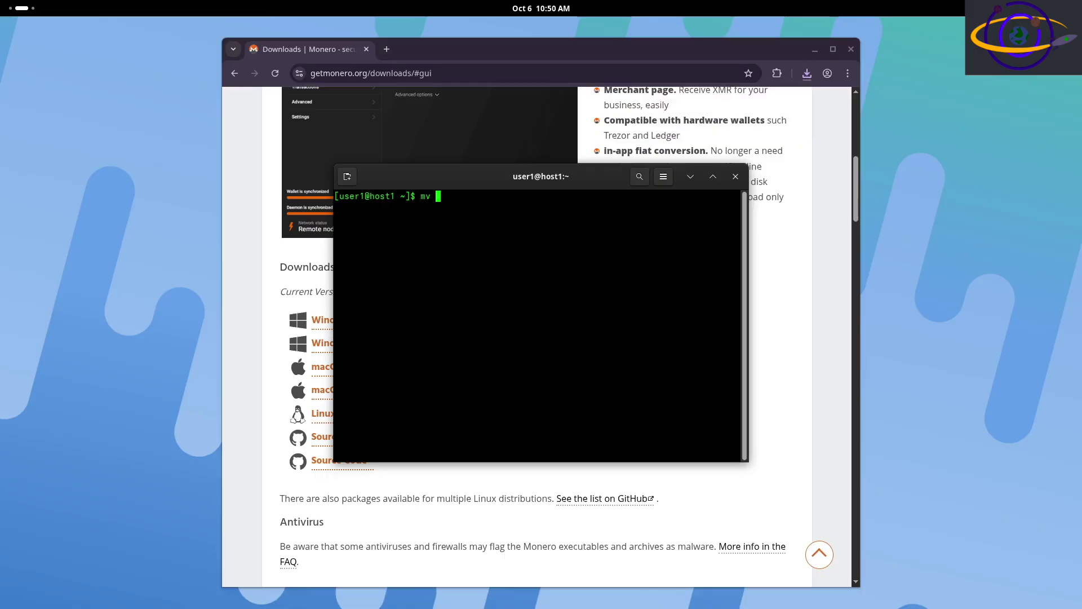
text(Do)
key(Tab)
text(mo)
key(Tab)
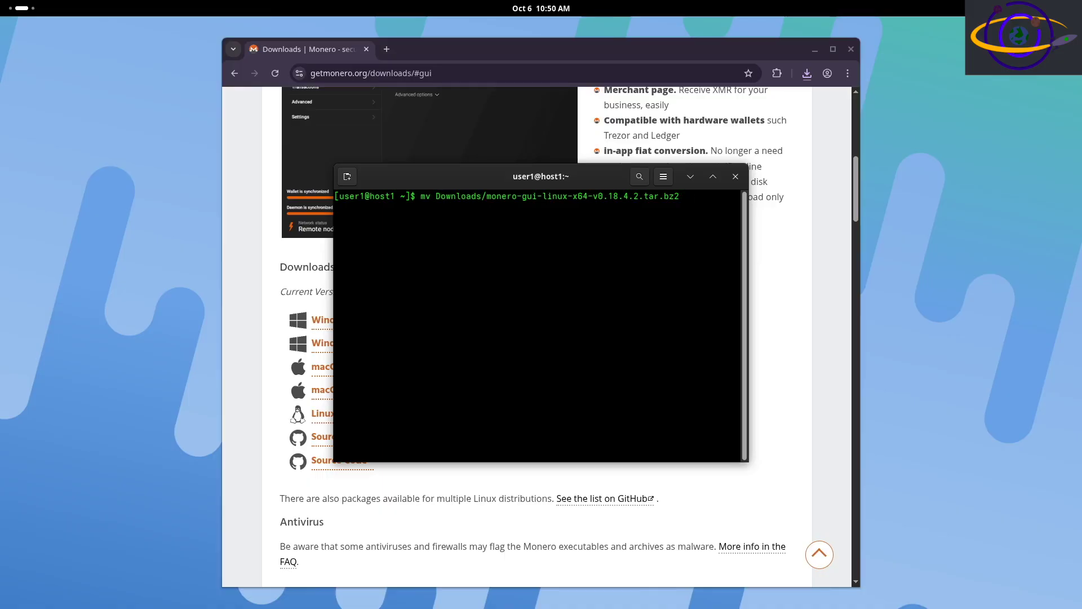
text(.)
key(Return)
text(ls -ltrh)
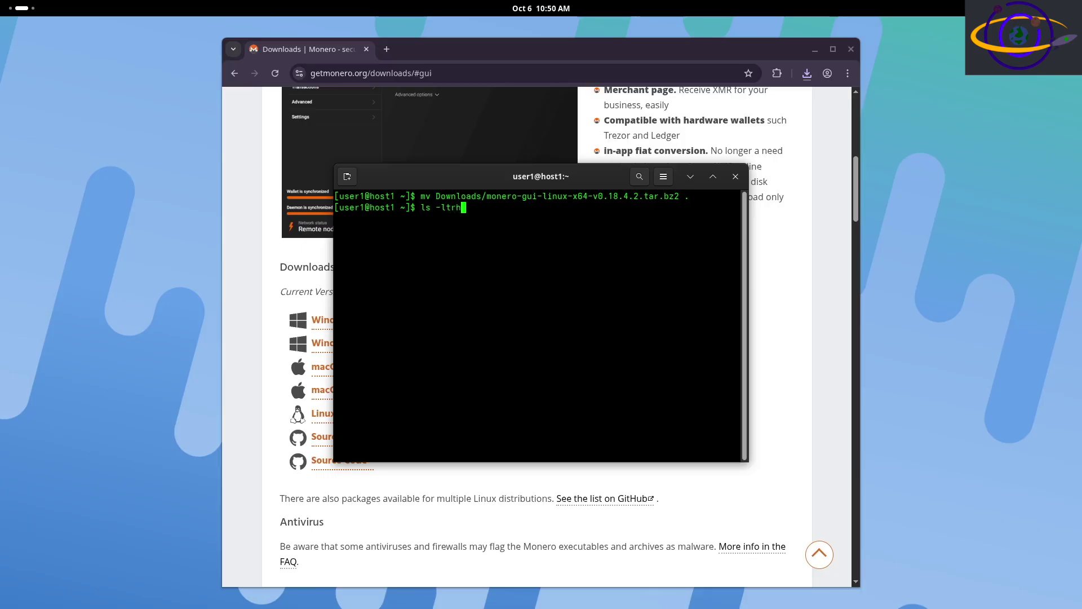
key(Return)
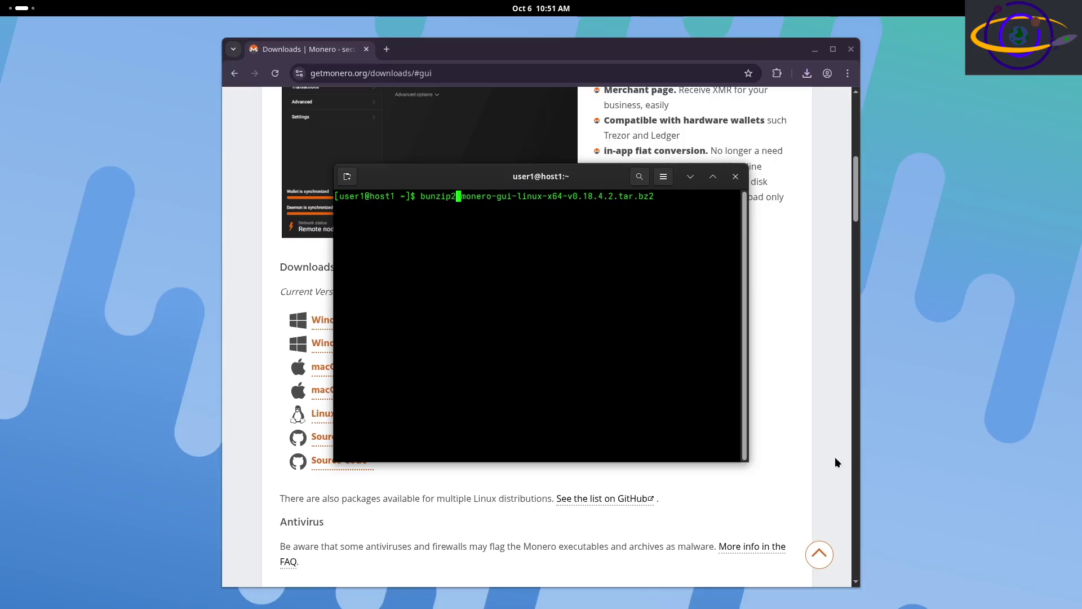
key(Return)
Maximize the terminal with larger text and extract the Monero GUI .tar archive with tar xvf.
click(713, 176)
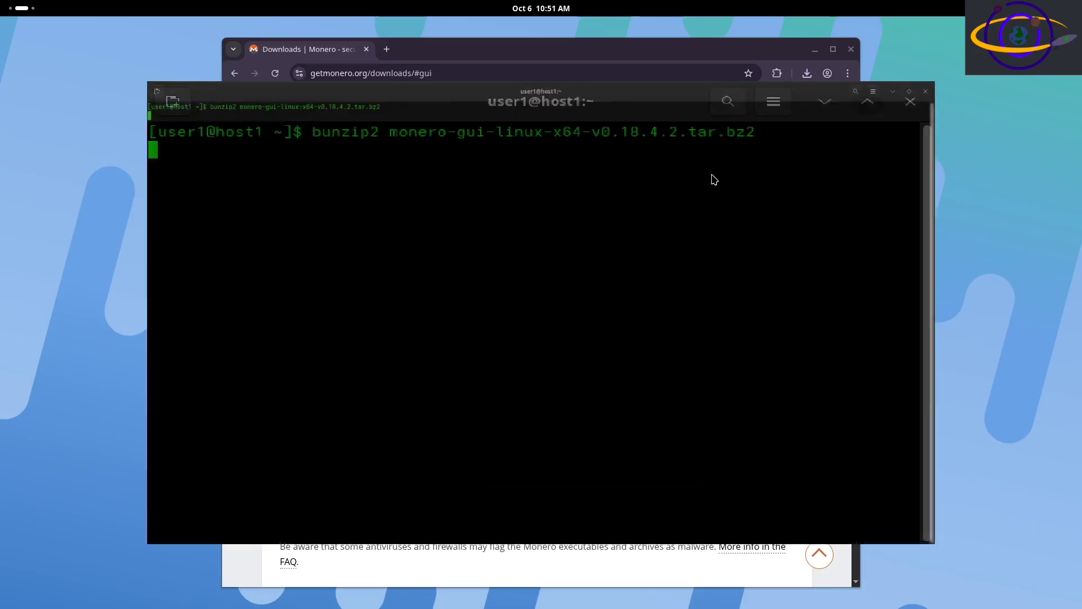
key(ctrl+plus)
key(ctrl+plus)
key(ctrl+plus)
key(ctrl+plus)
key(ctrl+plus)
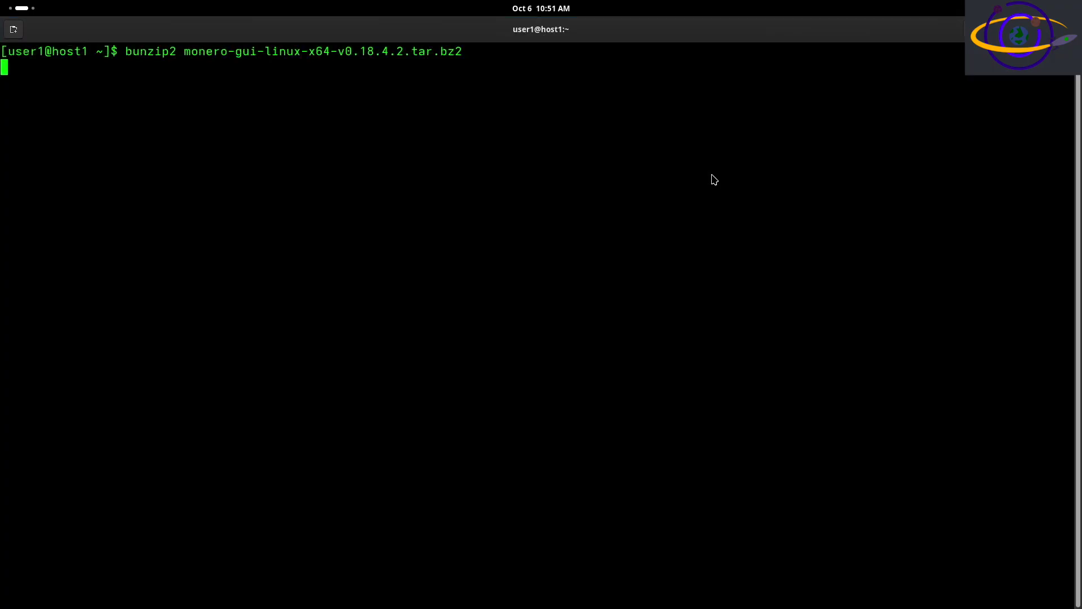
text(ls)
key(Return)
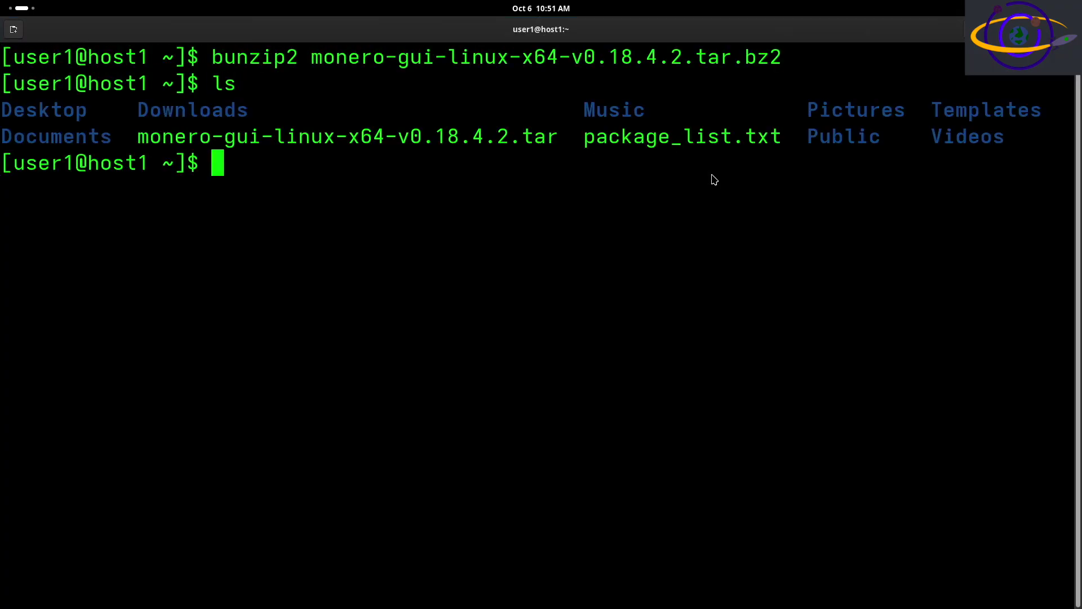
text(cd mon)
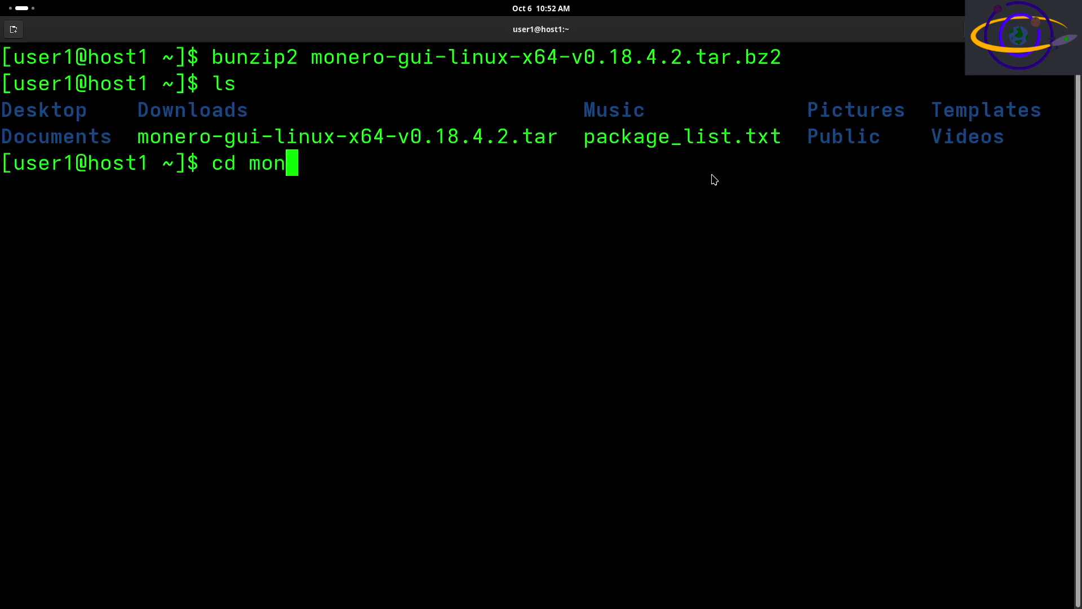
key(BackSpace)
key(BackSpace)
key(BackSpace)
key(BackSpace)
key(BackSpace)
key(BackSpace)
text(tar )
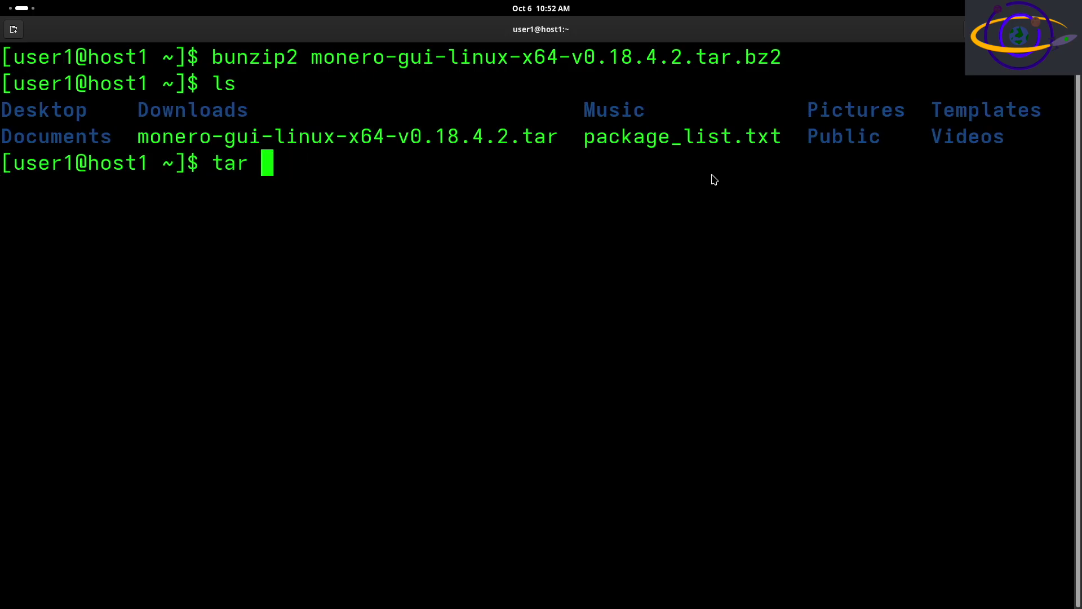
text(xvf m)
key(Tab)
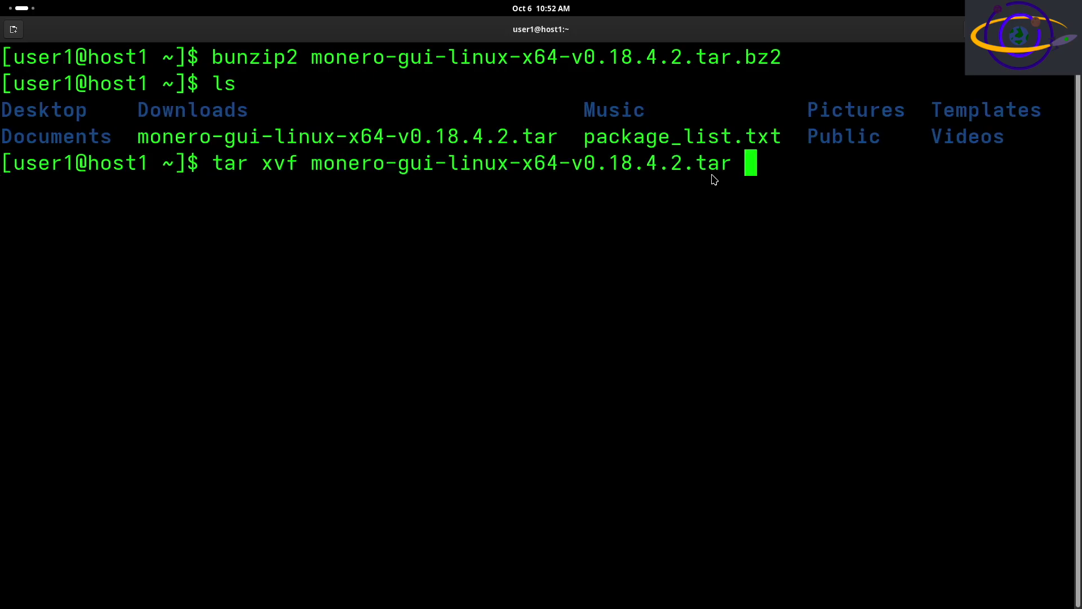
key(Return)
Enter monero-gui-v0.18.4.2, list its files and run ./monero-wallet-gui.
text(cd m)
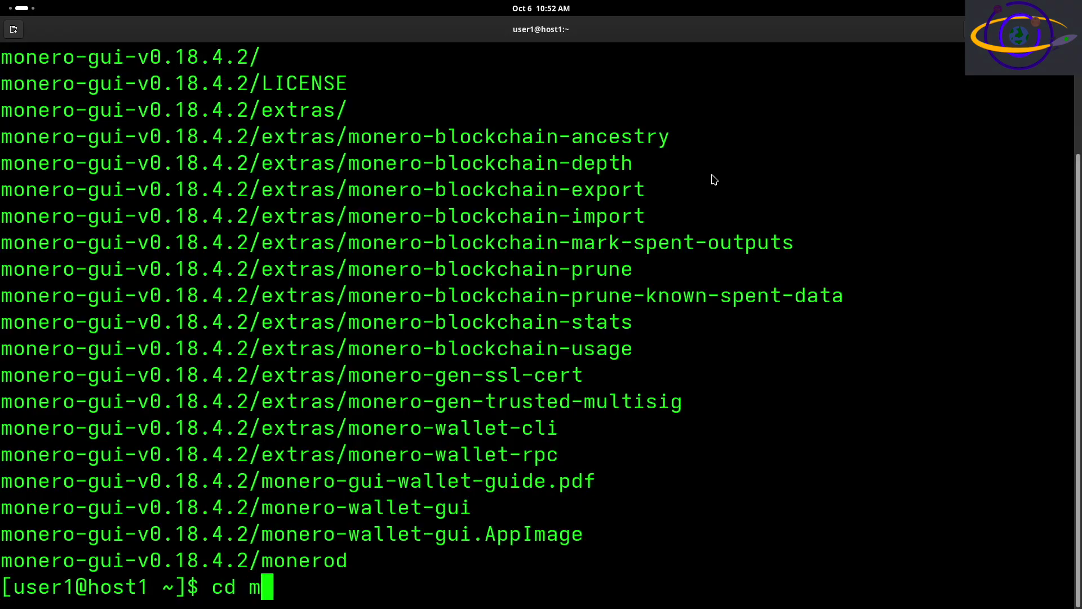
key(Tab)
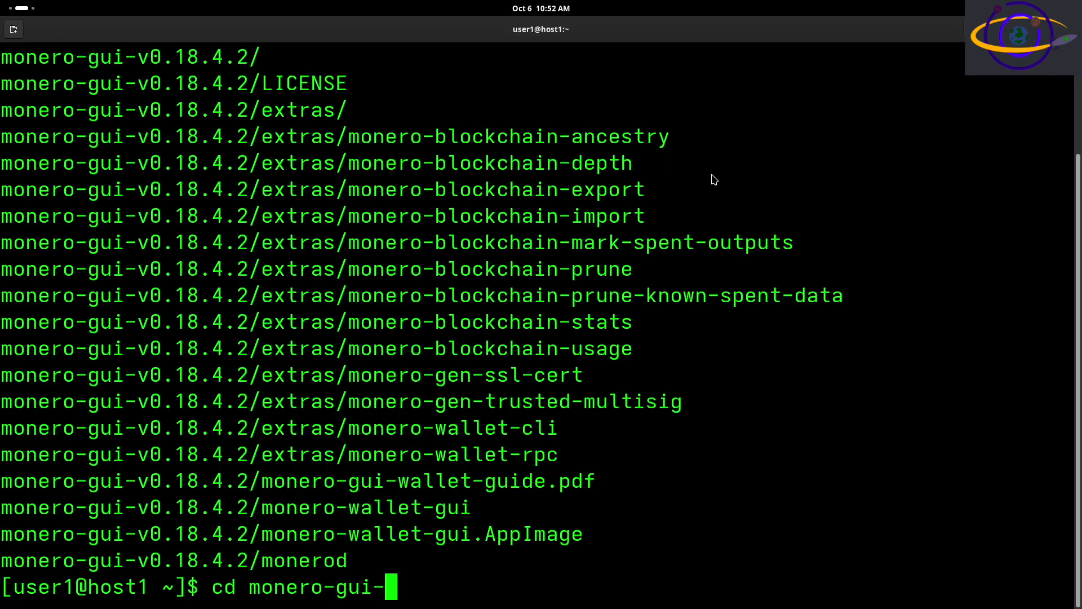
key(Tab)
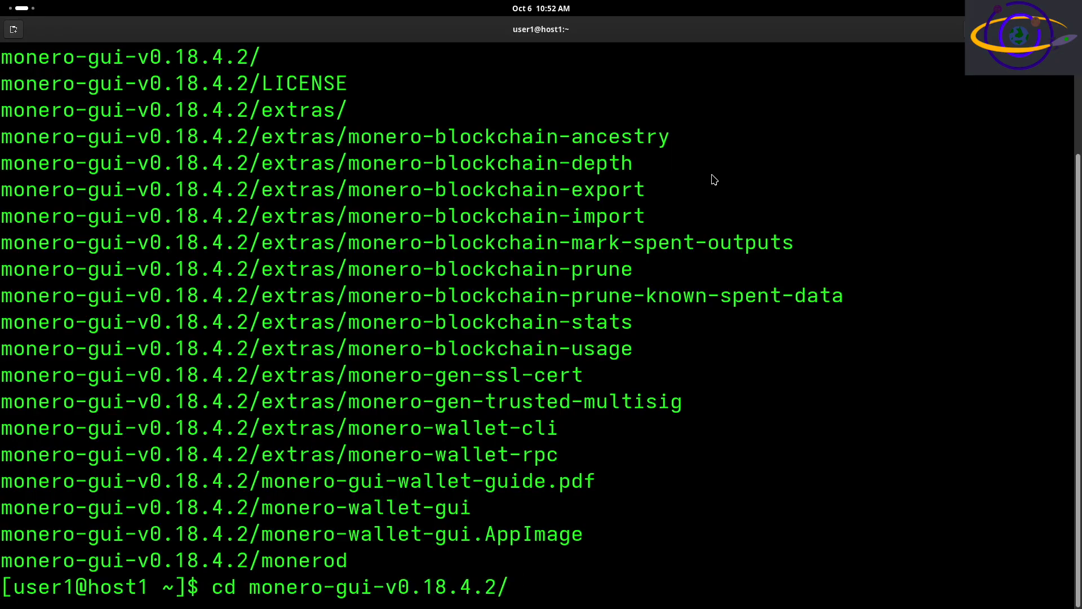
key(Return)
text(ls)
key(Return)
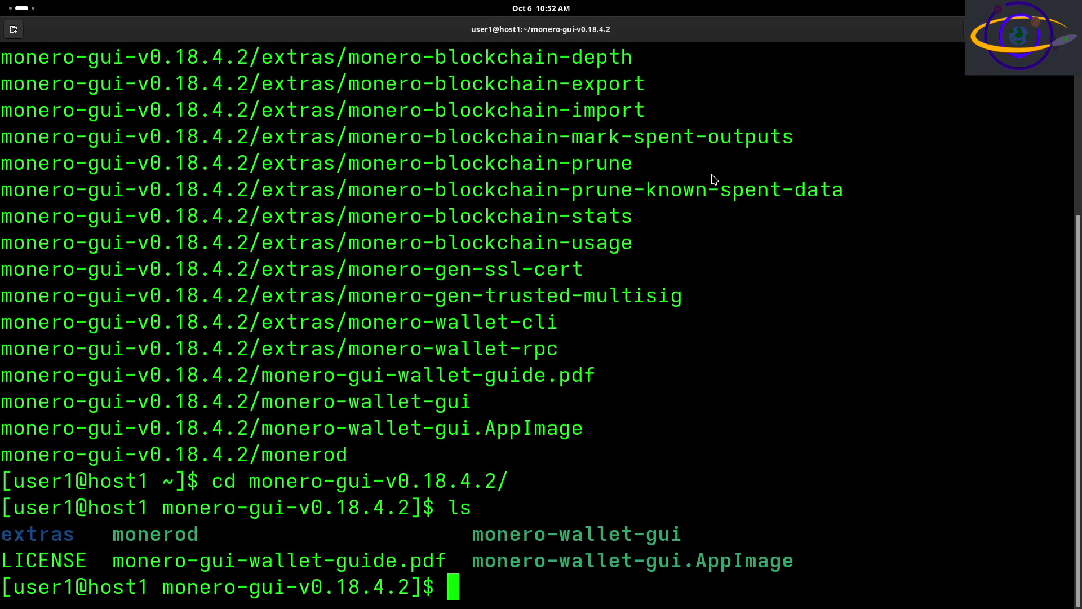
text(./monero)
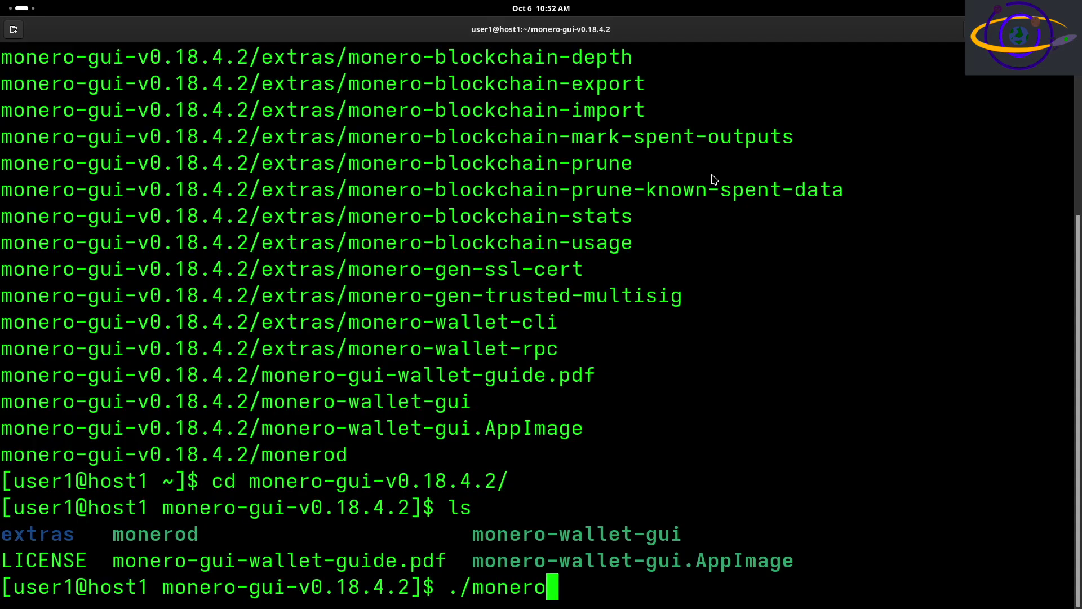
text(-w)
key(Tab)
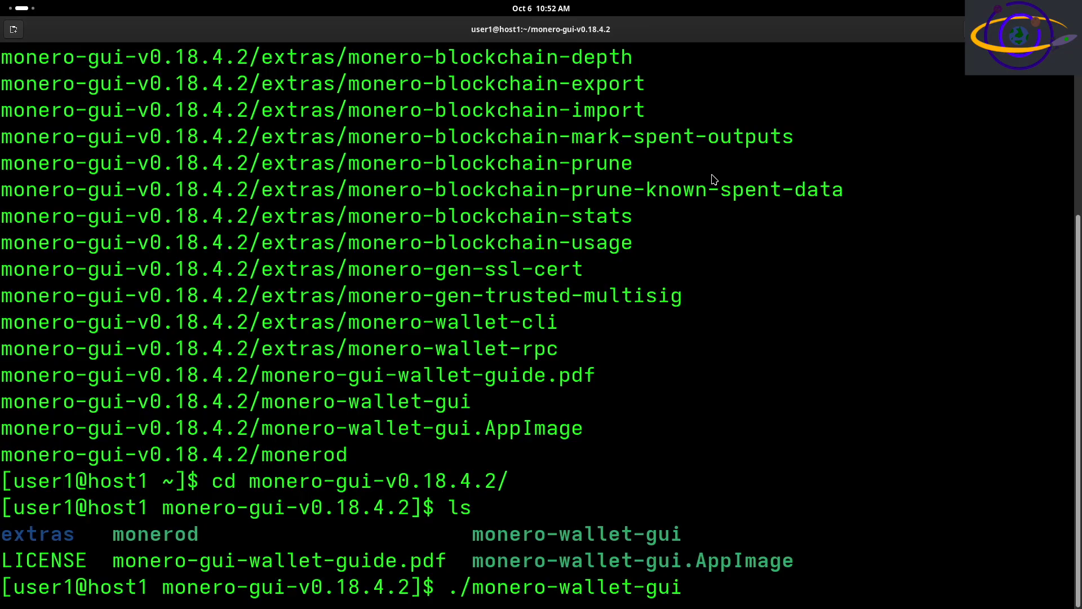
key(Return)
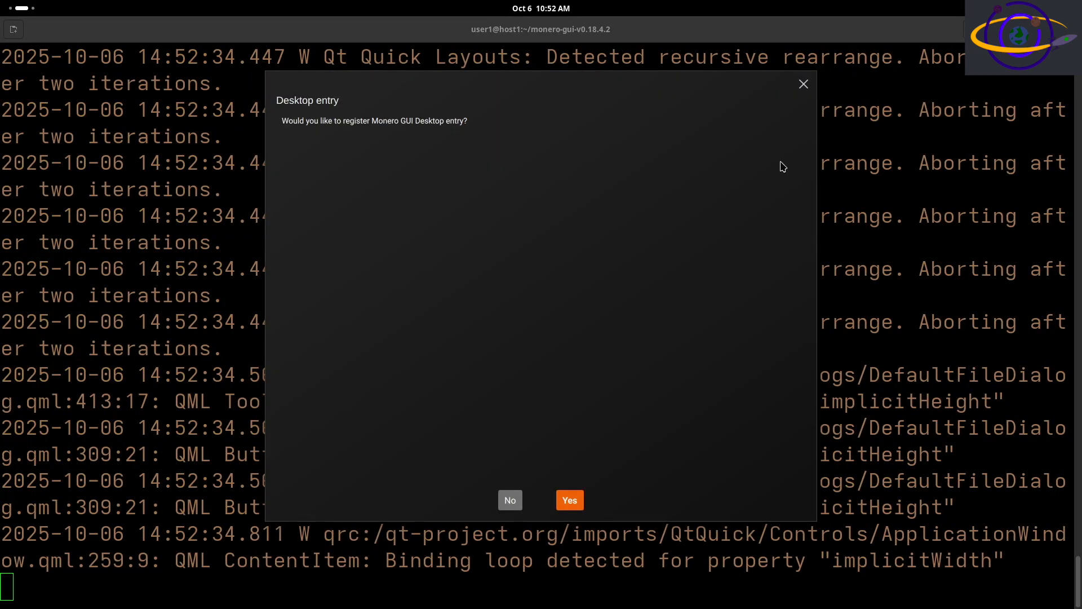
Hide the terminal and minimize Chrome, then accept registering the Monero GUI desktop entry.
key(super+h)
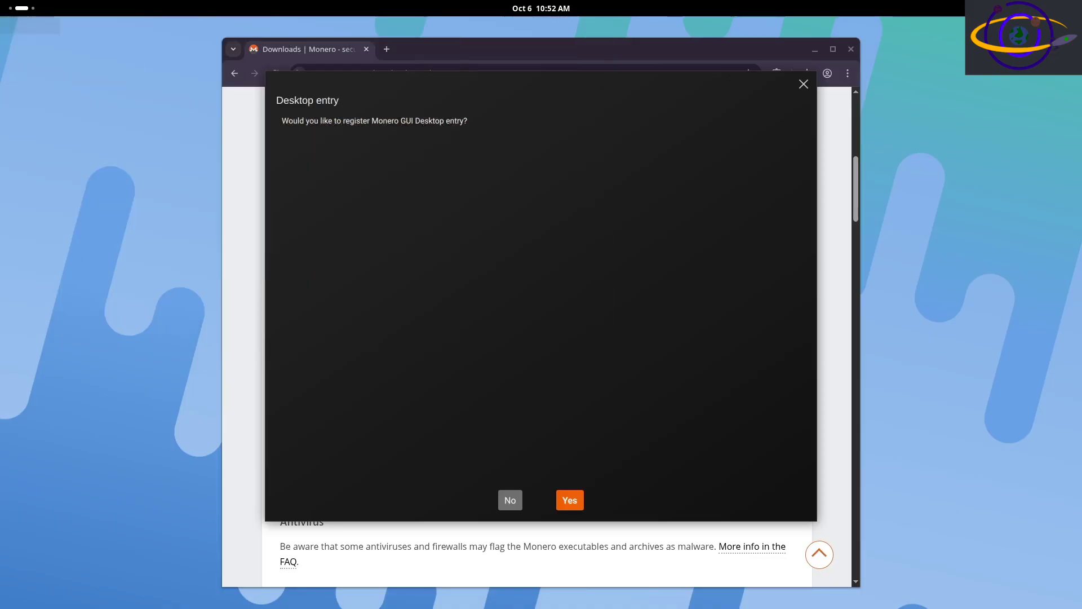
click(815, 49)
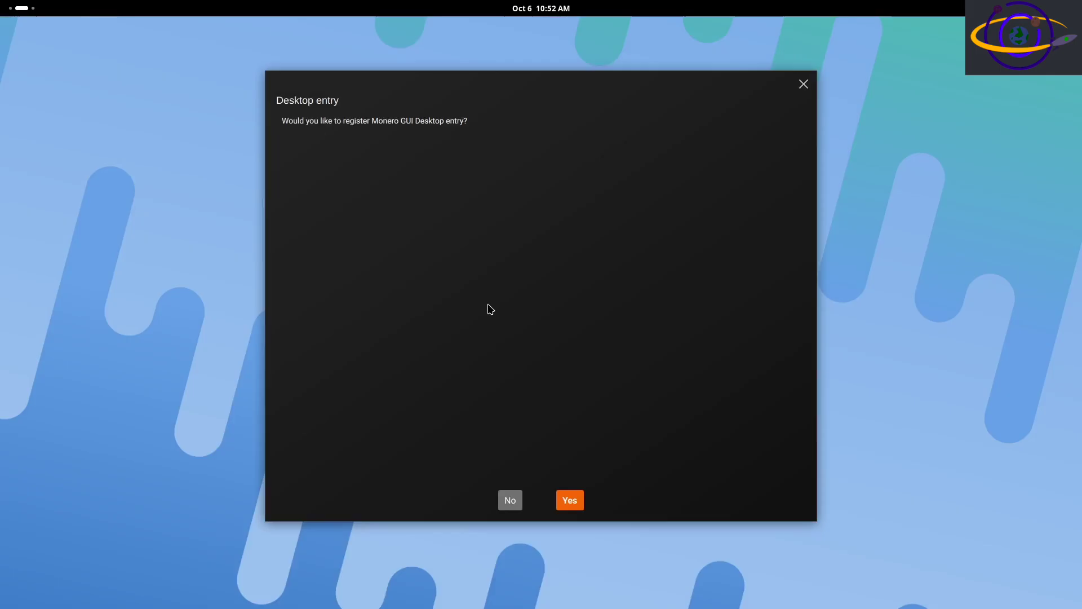
click(573, 503)
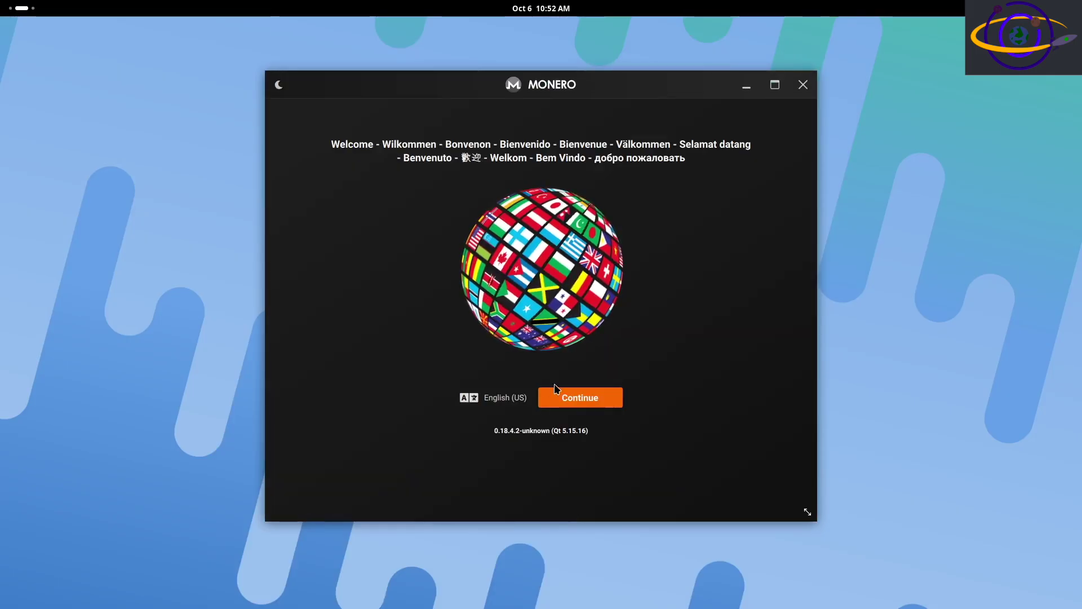
Pass the language screen, pick Simple mode and acknowledge the third-party server privacy notice.
click(574, 405)
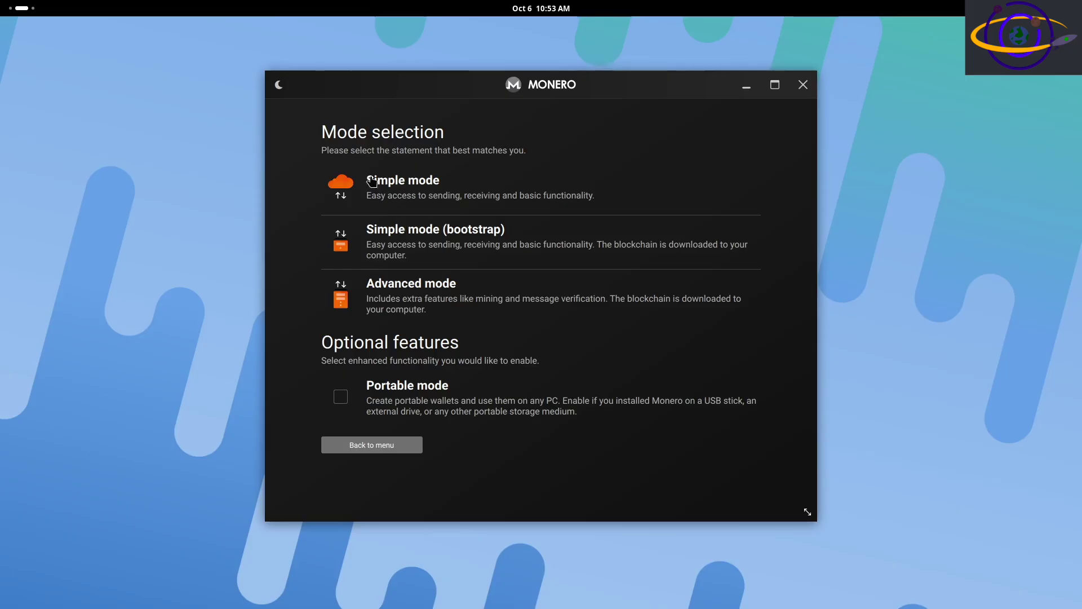
click(375, 196)
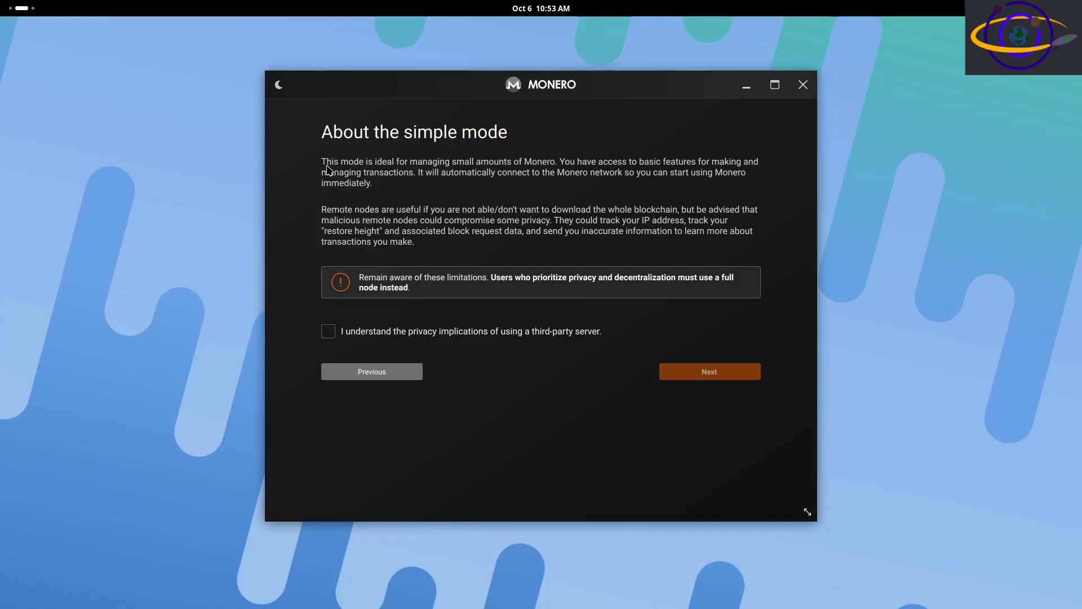
click(585, 338)
click(710, 374)
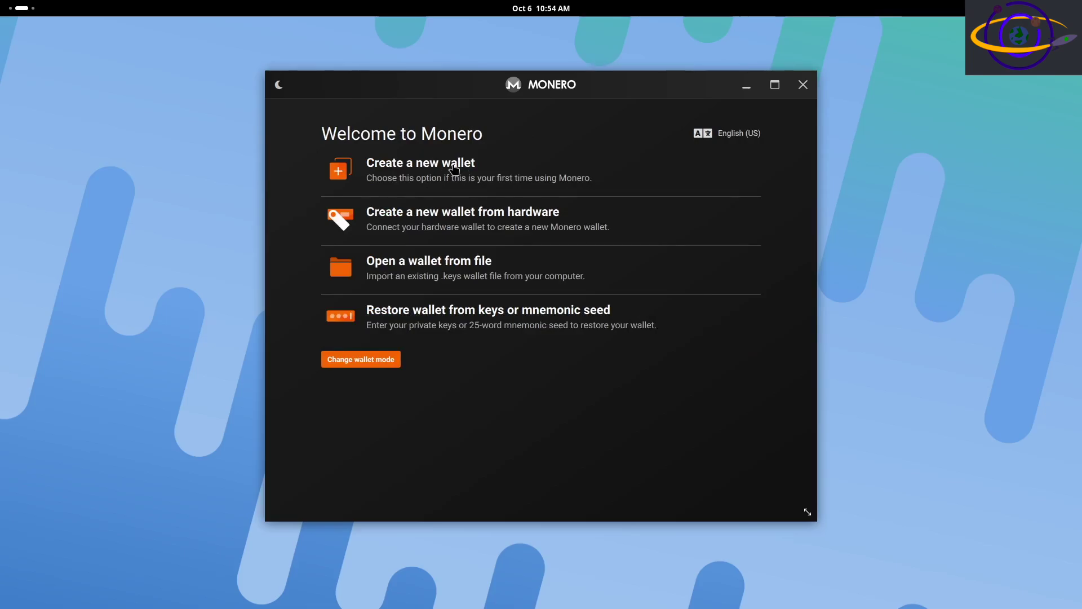
Start a new wallet, replace the default name with wallet1, and continue.
click(454, 169)
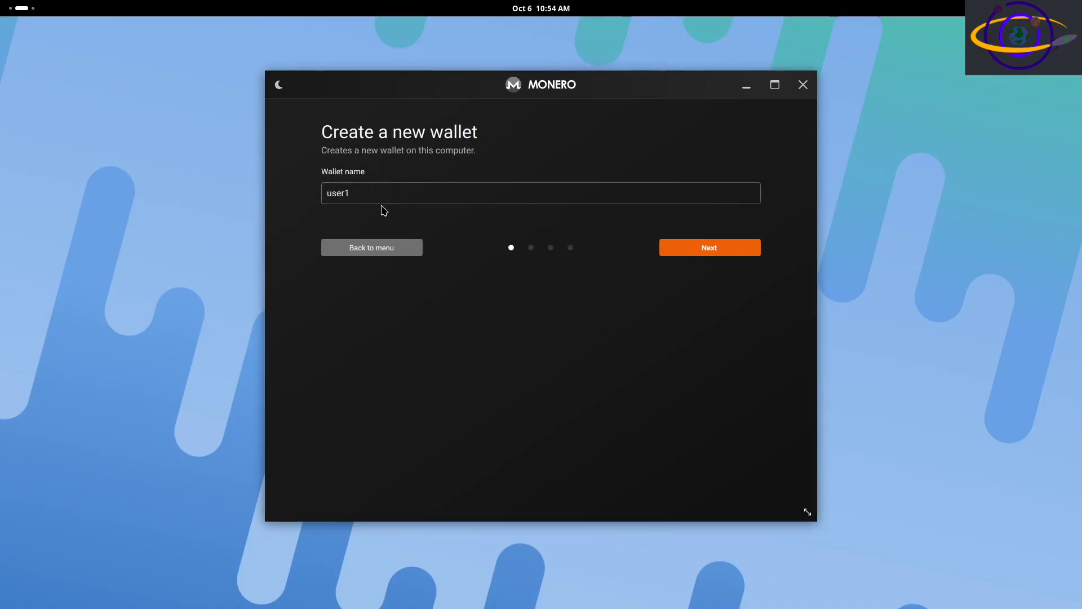
key(ctrl+a)
text(88)
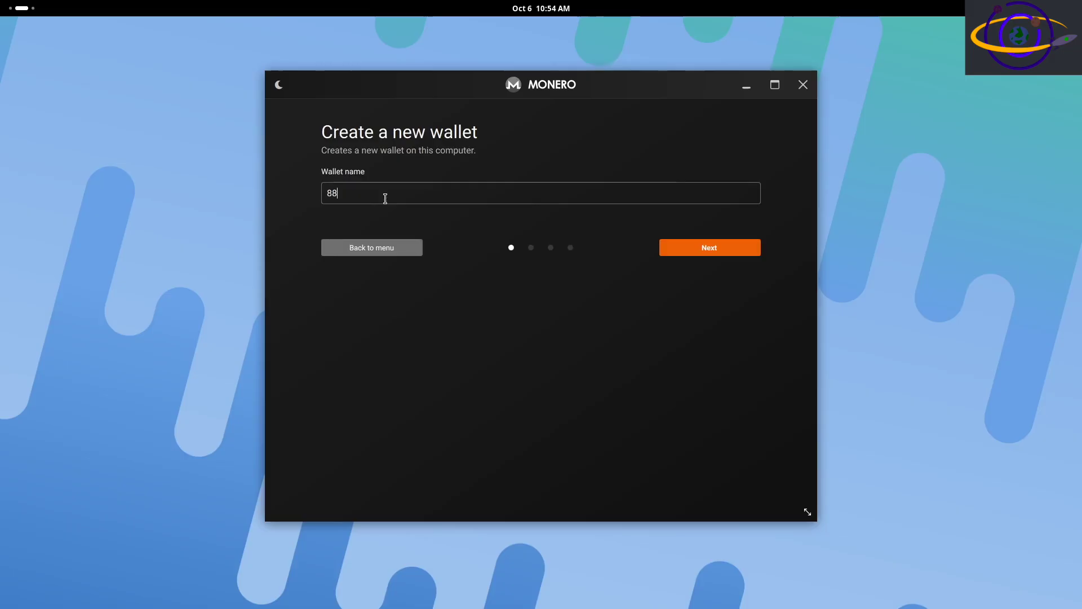
text(888888888888888888888888888888888888888888888888888888888888888888888)
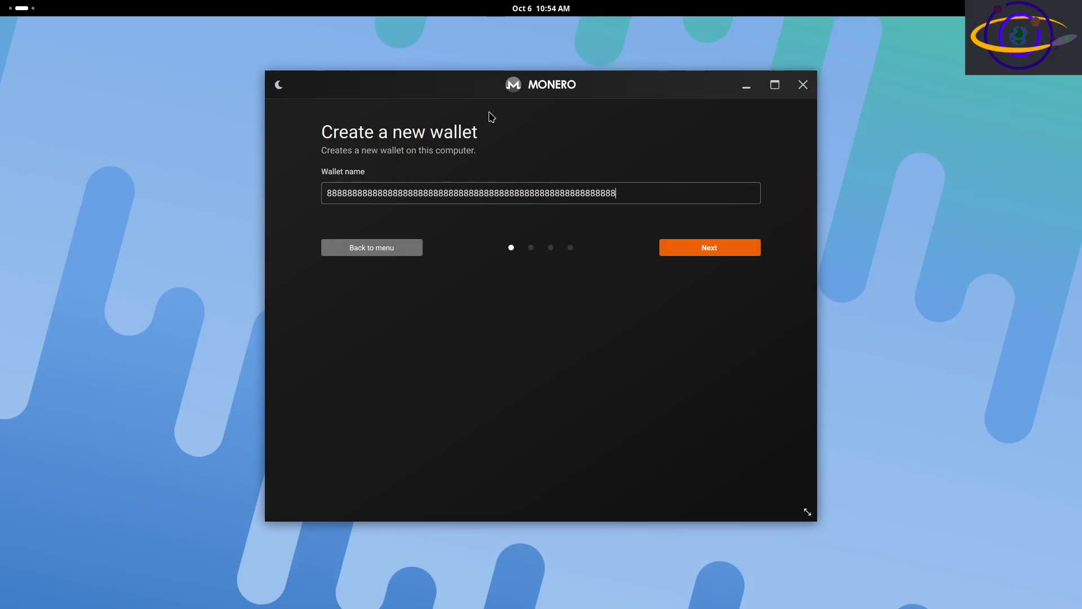
double_click(557, 194)
text(wallet1)
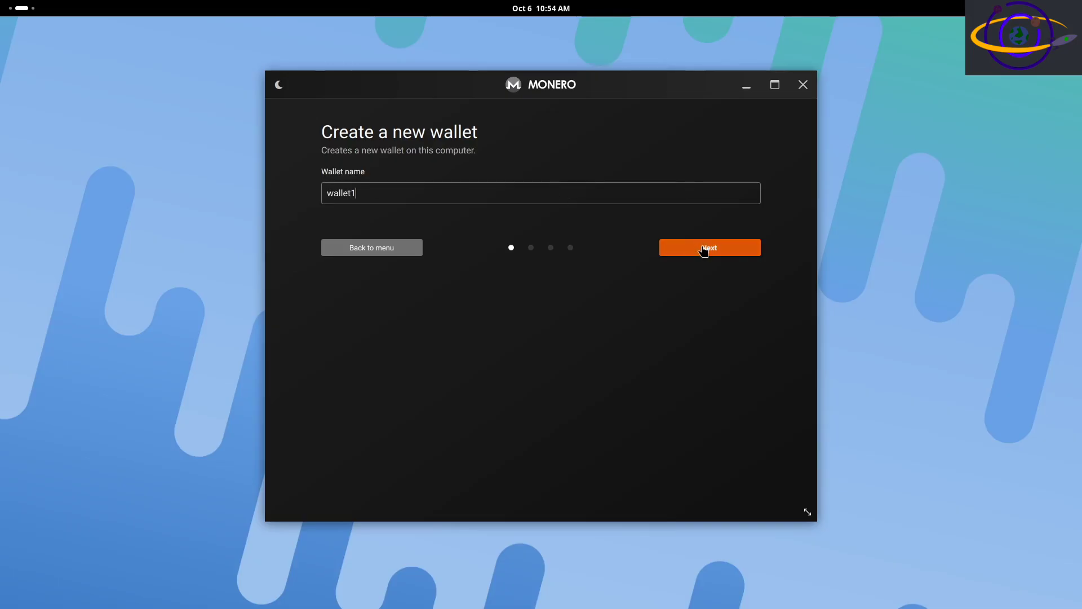
click(703, 249)
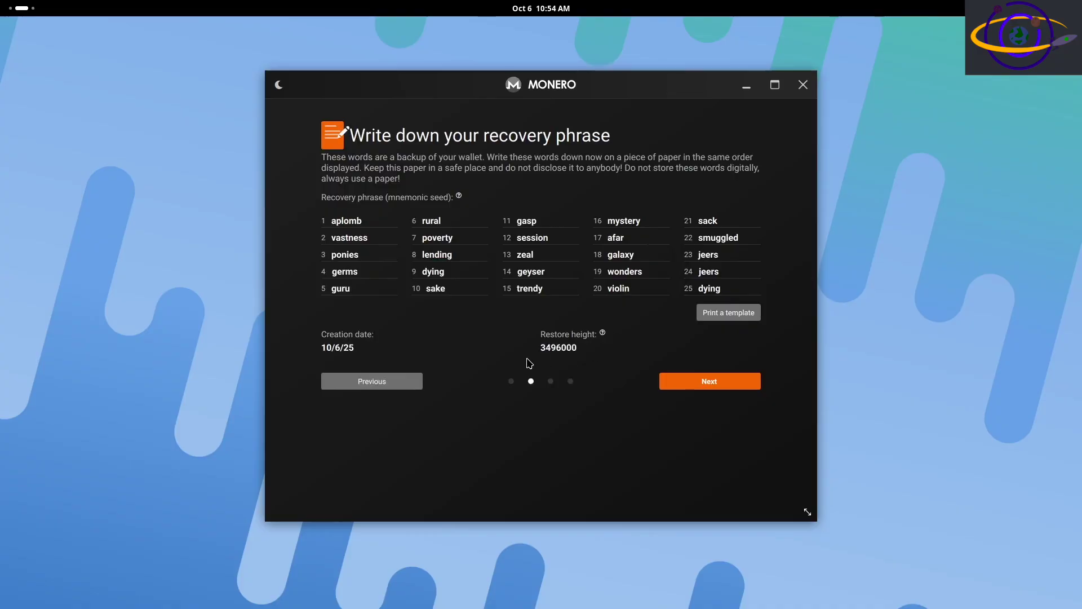
Go to the verify page and back to view wallet1's 25-word phrase and restore height 3496000.
click(702, 387)
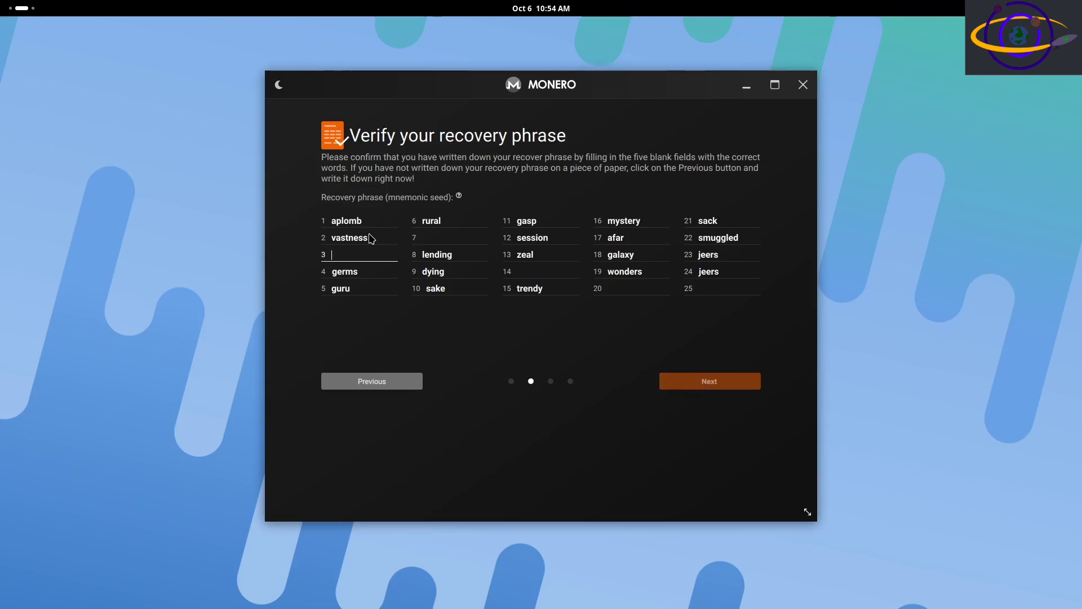
click(354, 389)
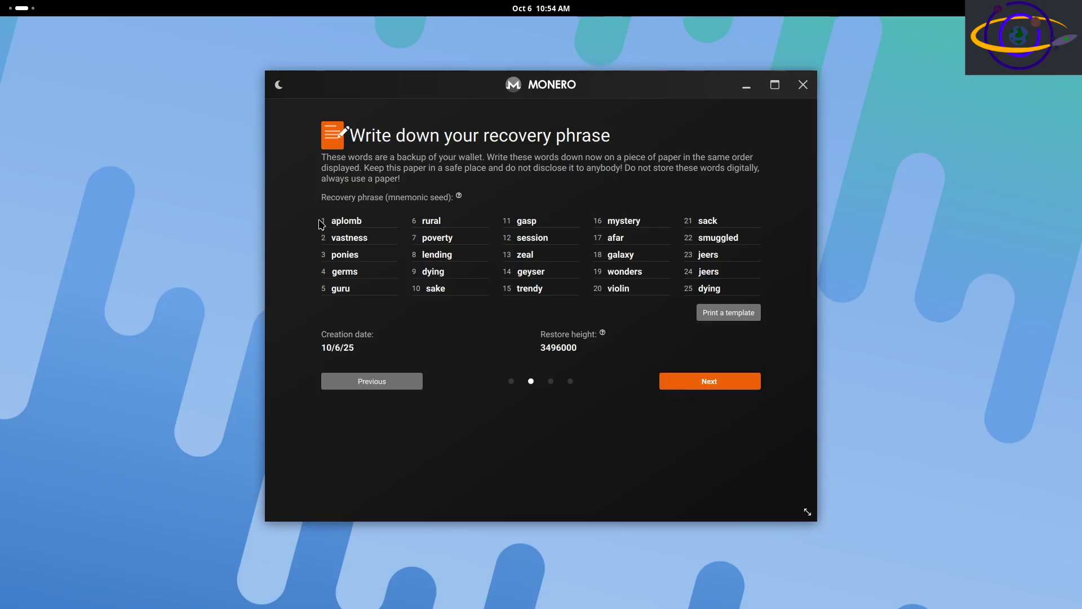
click(729, 313)
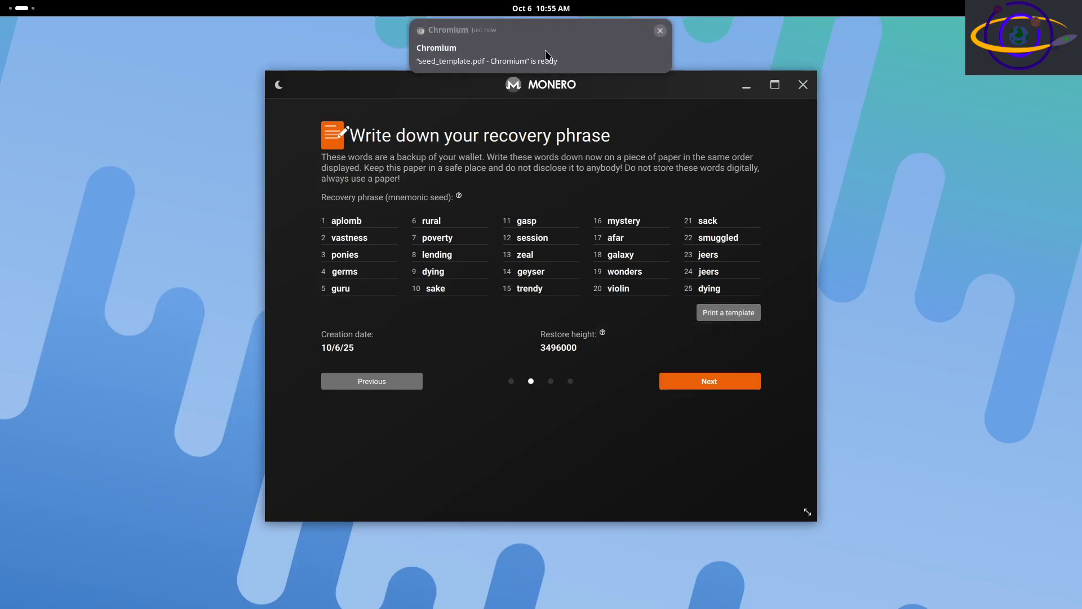
click(485, 64)
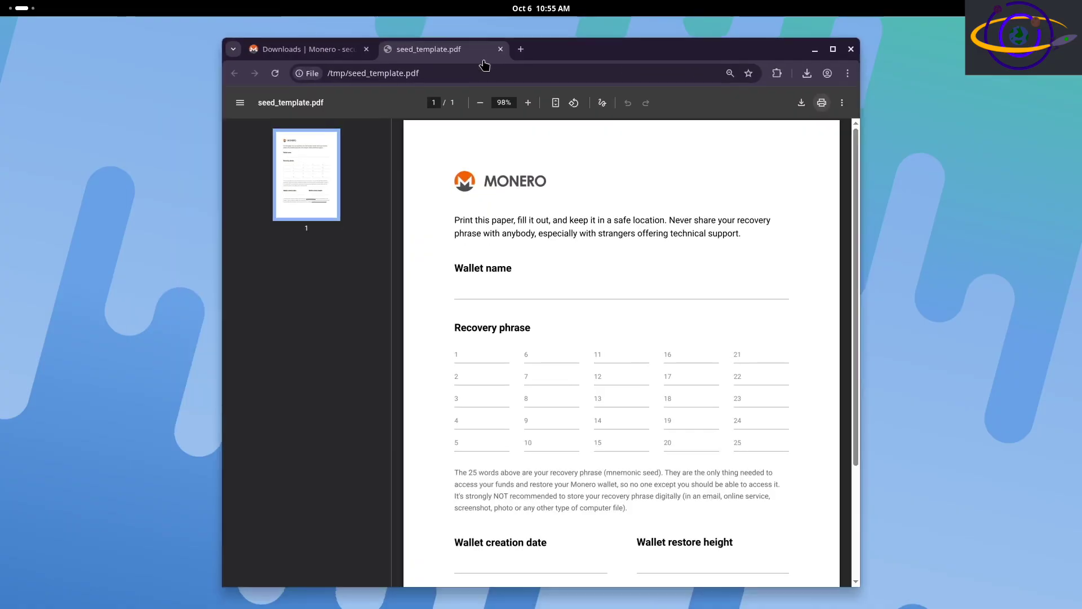
drag(594, 53, 446, 35)
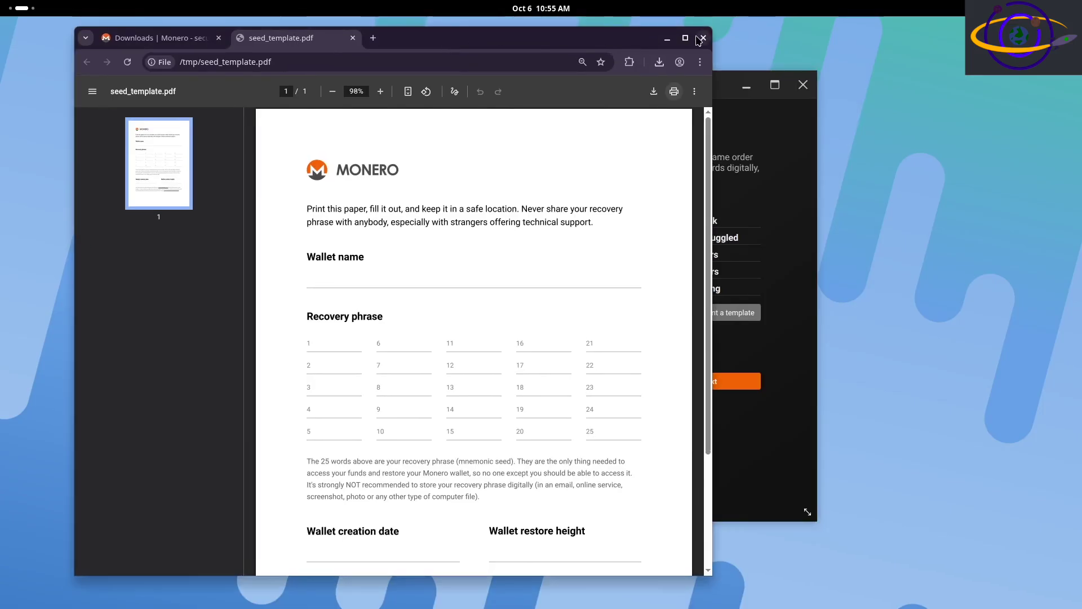
click(353, 37)
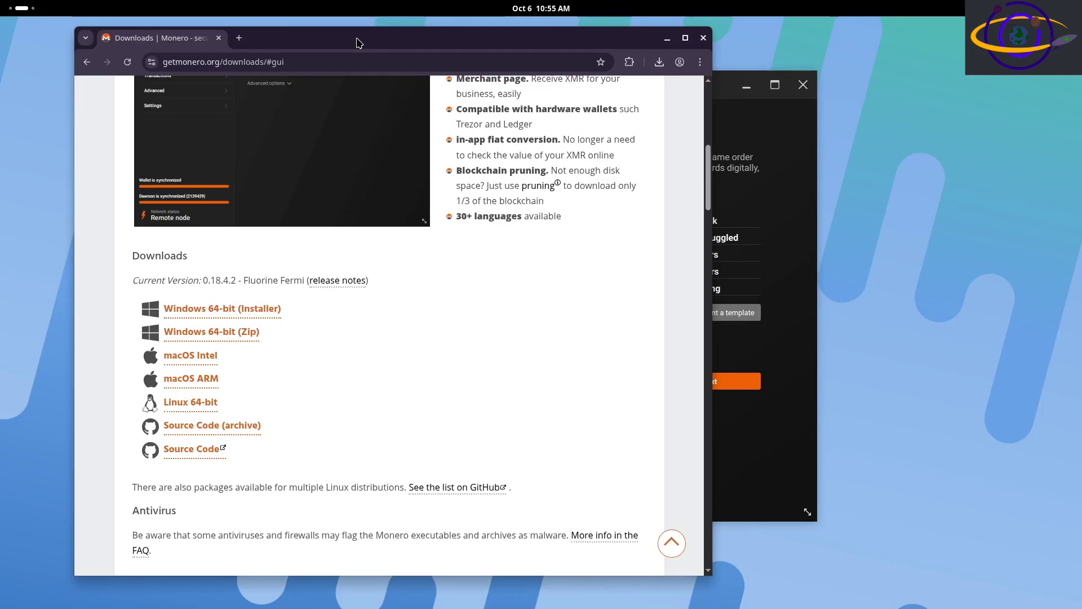
click(667, 38)
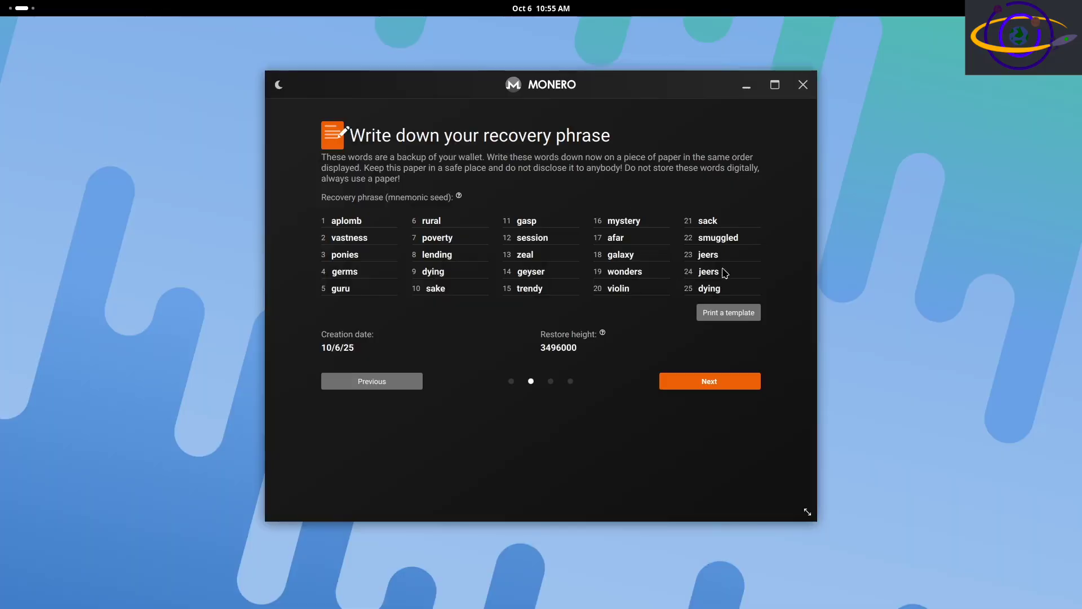
click(725, 319)
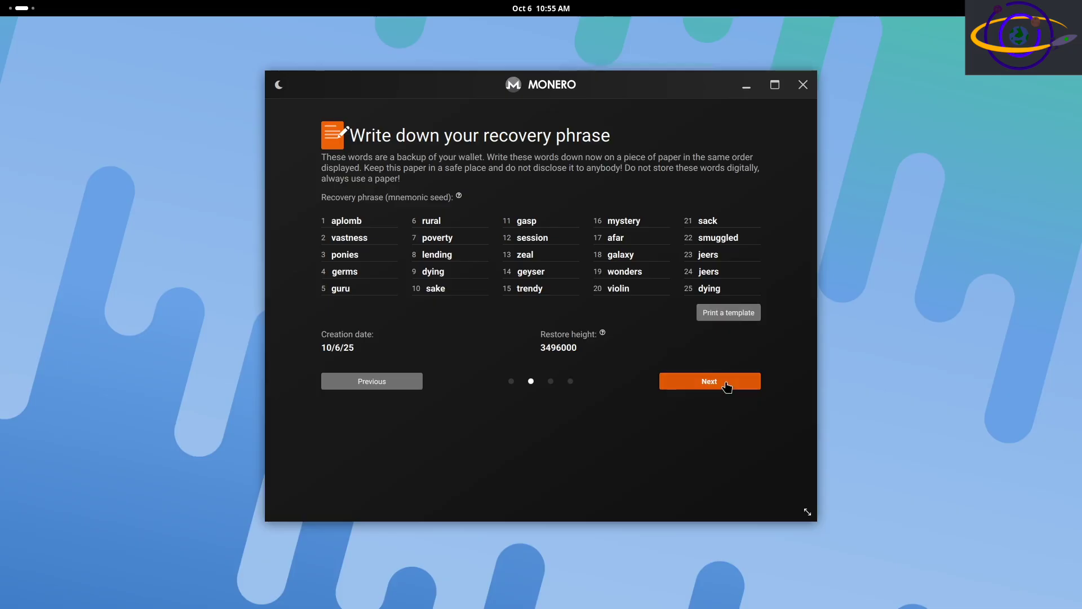
On the verification page, clear blank 1 and type the missing recovery-phrase words.
click(725, 382)
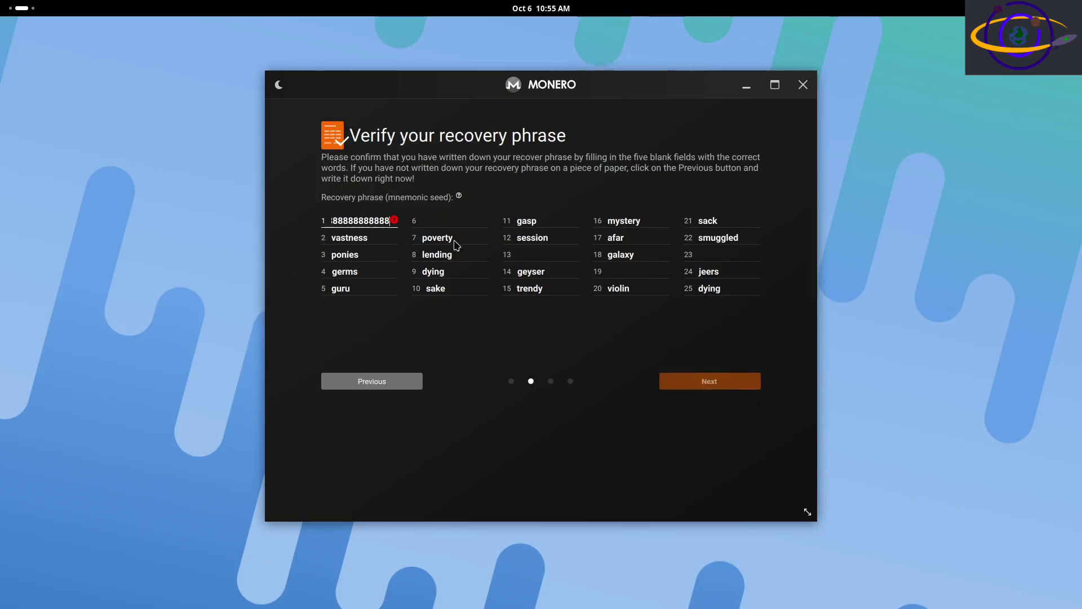
double_click(382, 220)
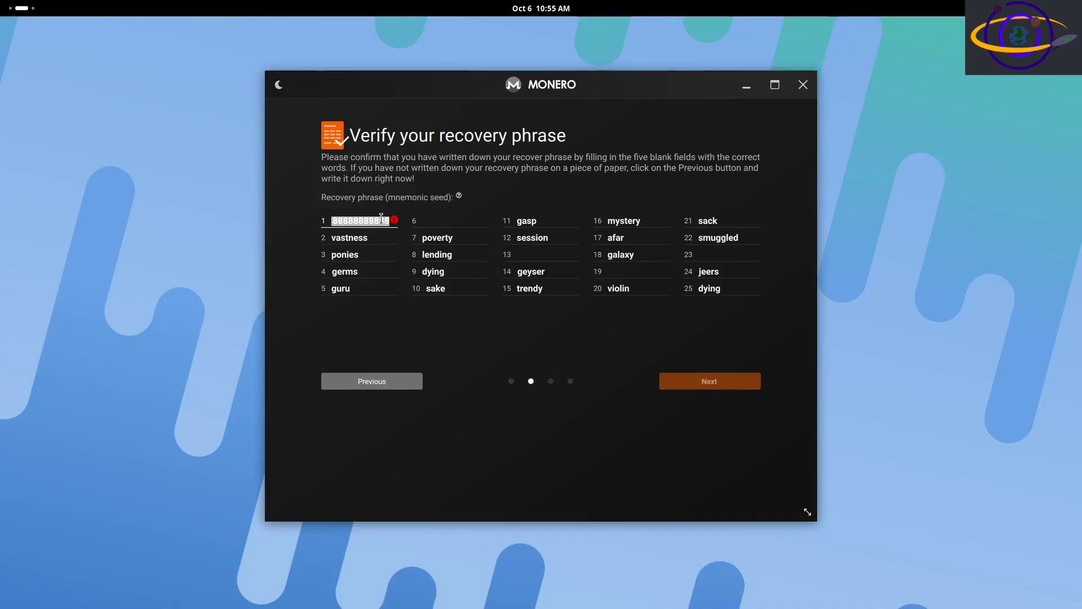
key(BackSpace)
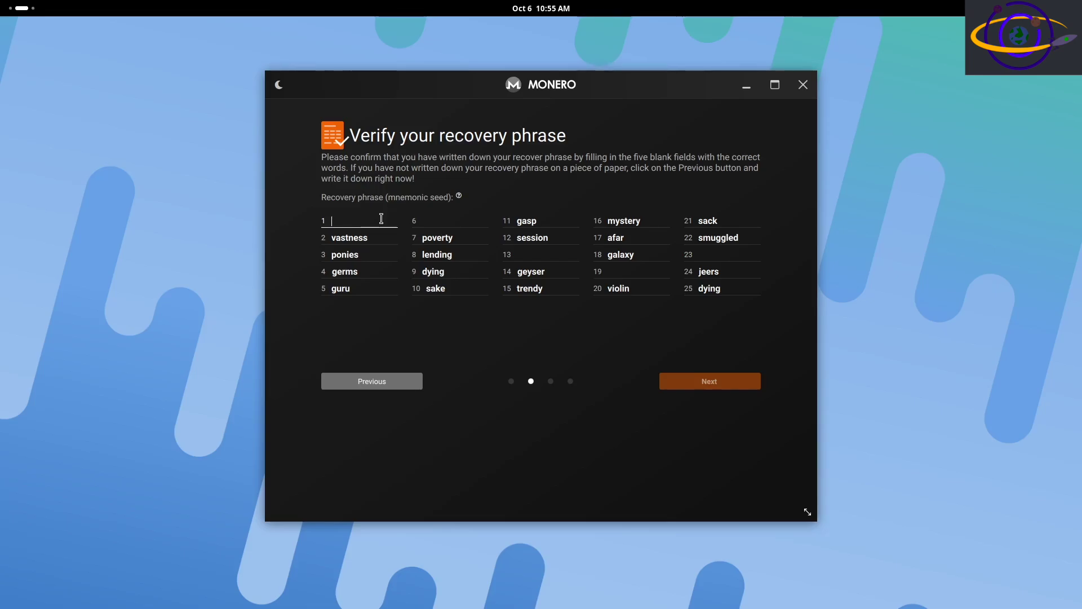
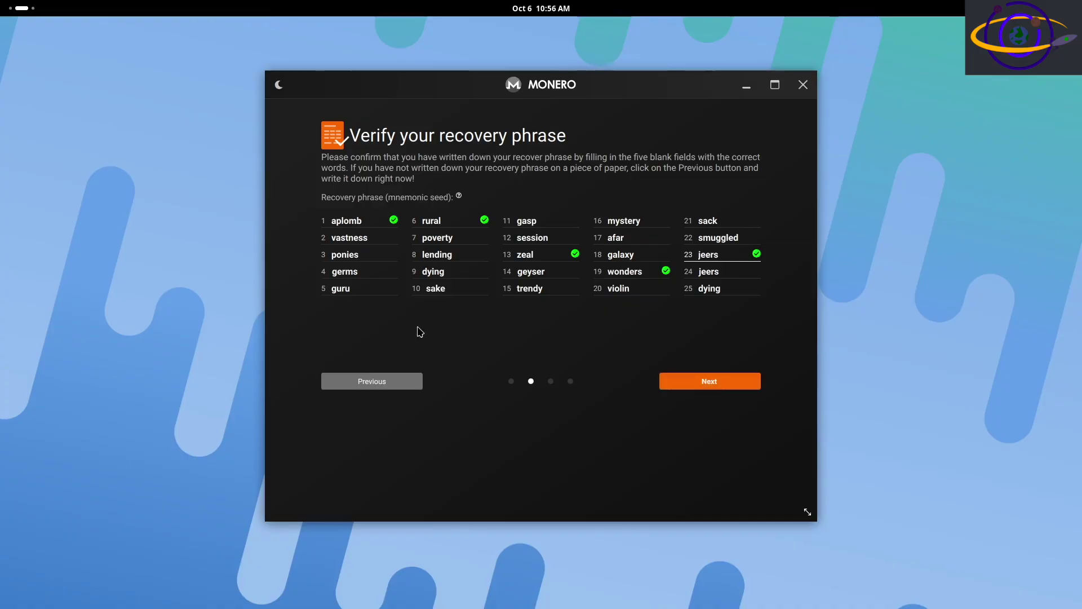
Enter a matching wallet password in both password fields and continue to the wallet1 summary.
click(674, 385)
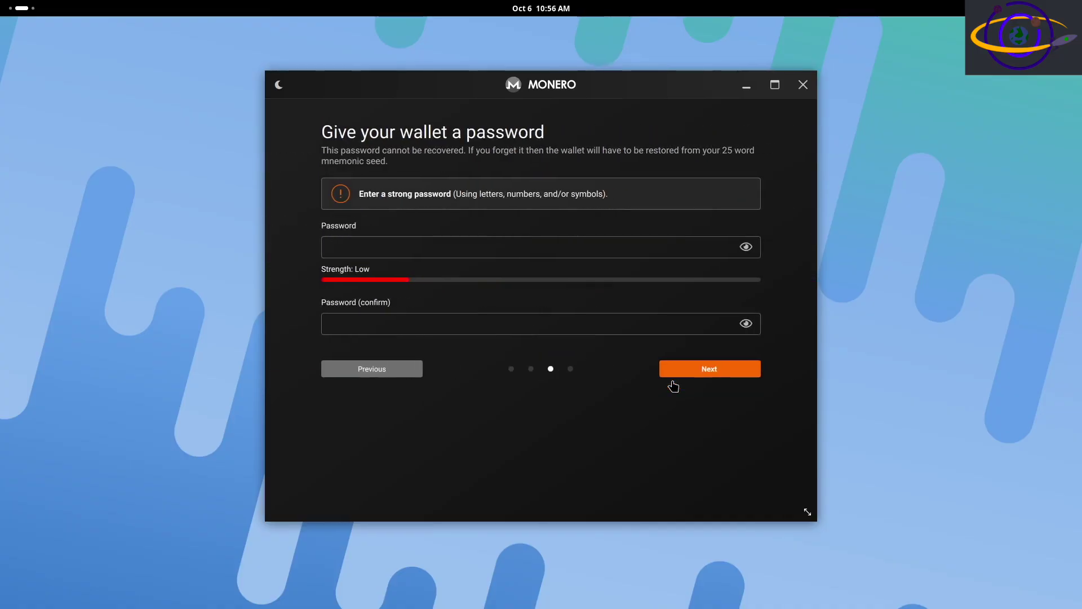
click(384, 246)
text(********)
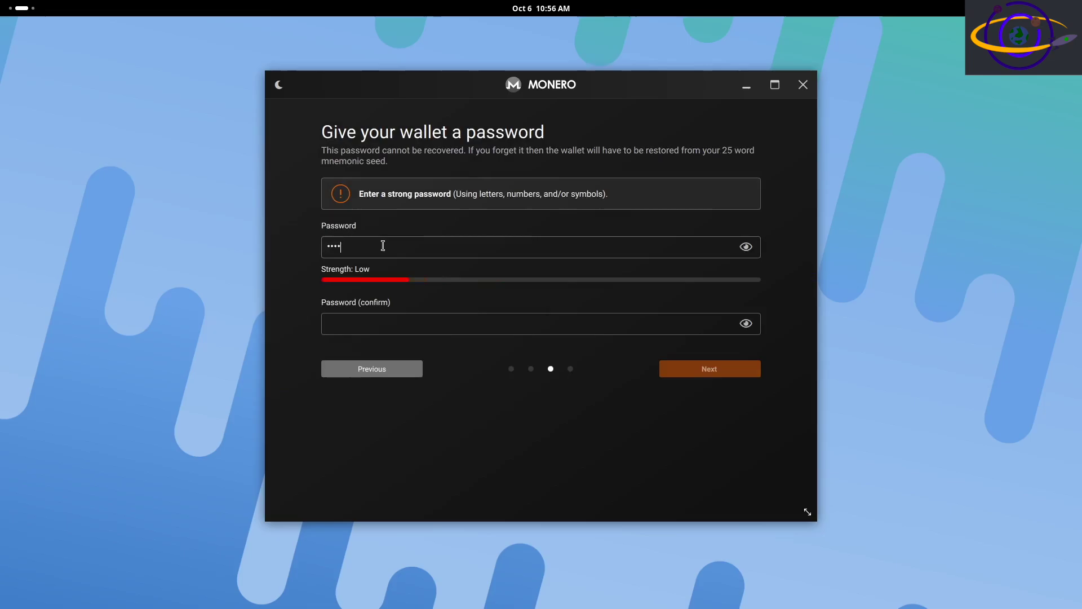
text(********)
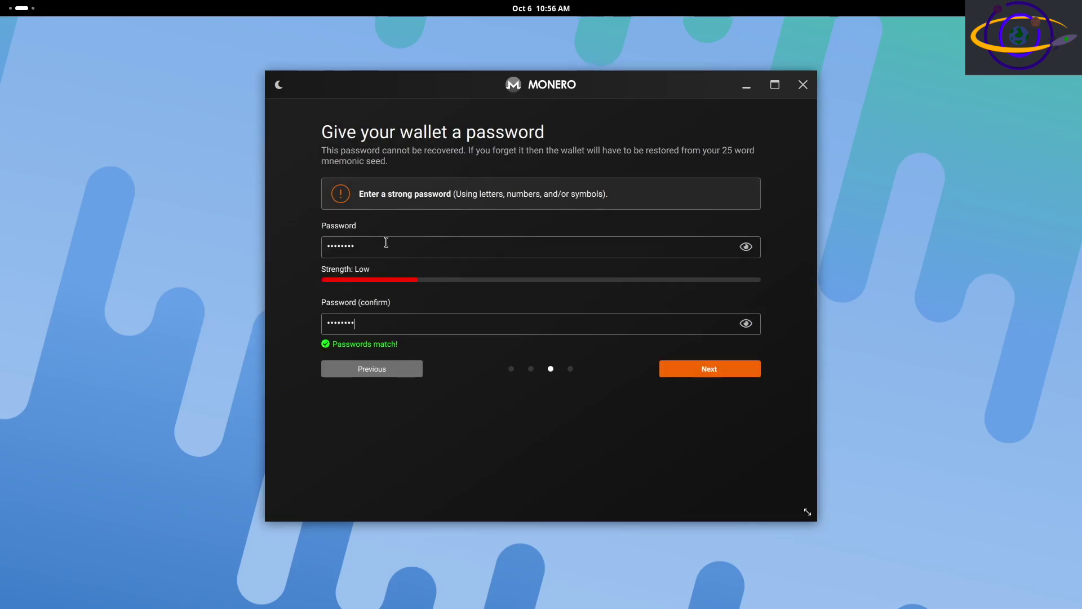
click(718, 371)
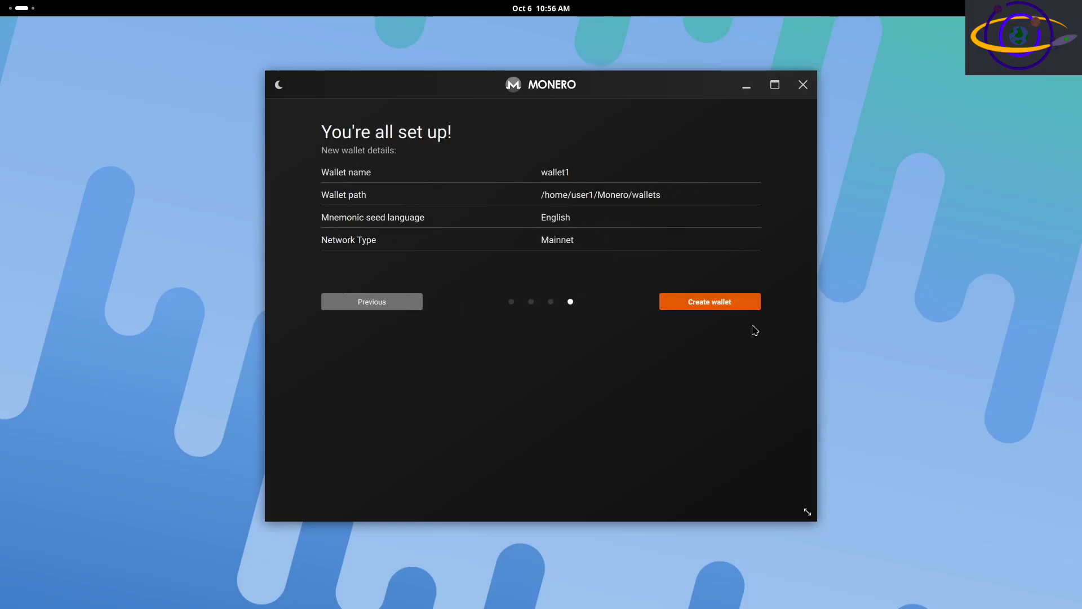
Create wallet1, unlock it with its password, and let it sync to 0.000279986622 XMR.
click(692, 304)
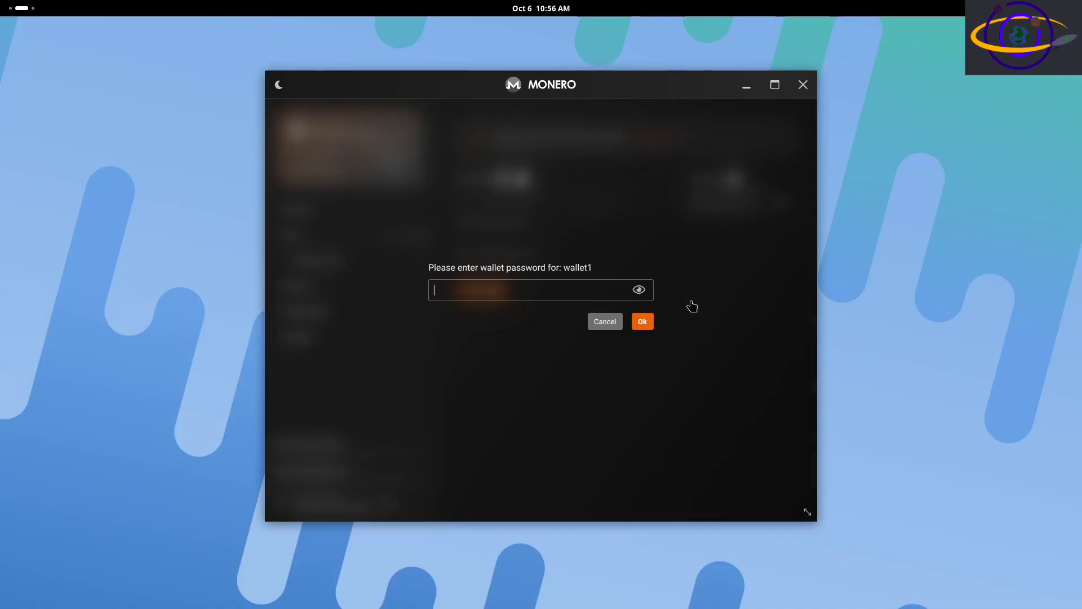
text(********)
key(Return)
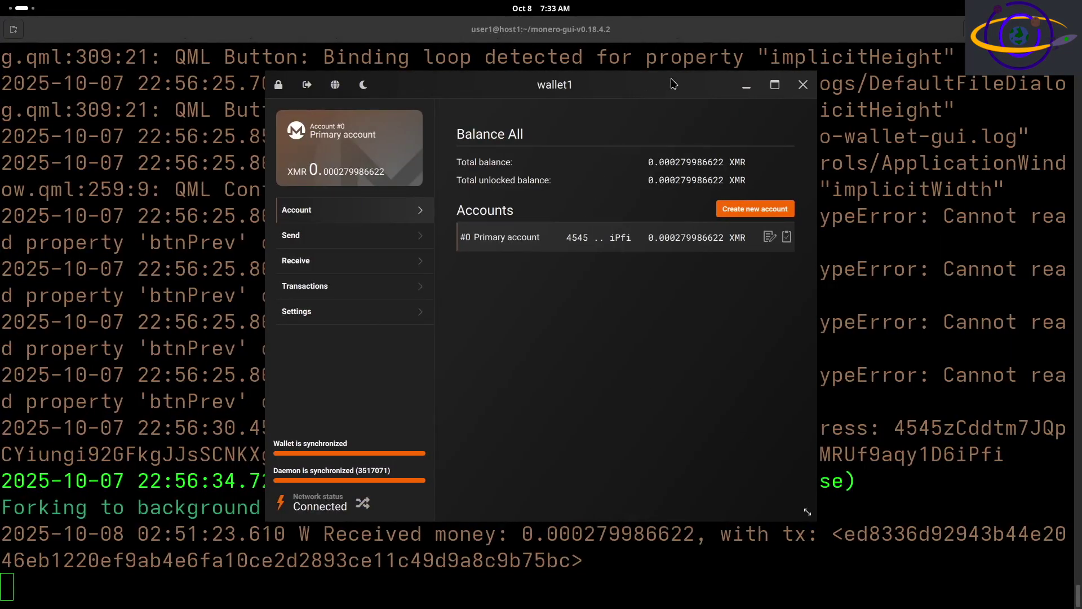
Review the wallet's Send, Receive and Transactions pages, checking the received mining transaction.
mouse_move(672, 83)
mouse_down()
mouse_move(668, 104)
mouse_move(664, 93)
mouse_up()
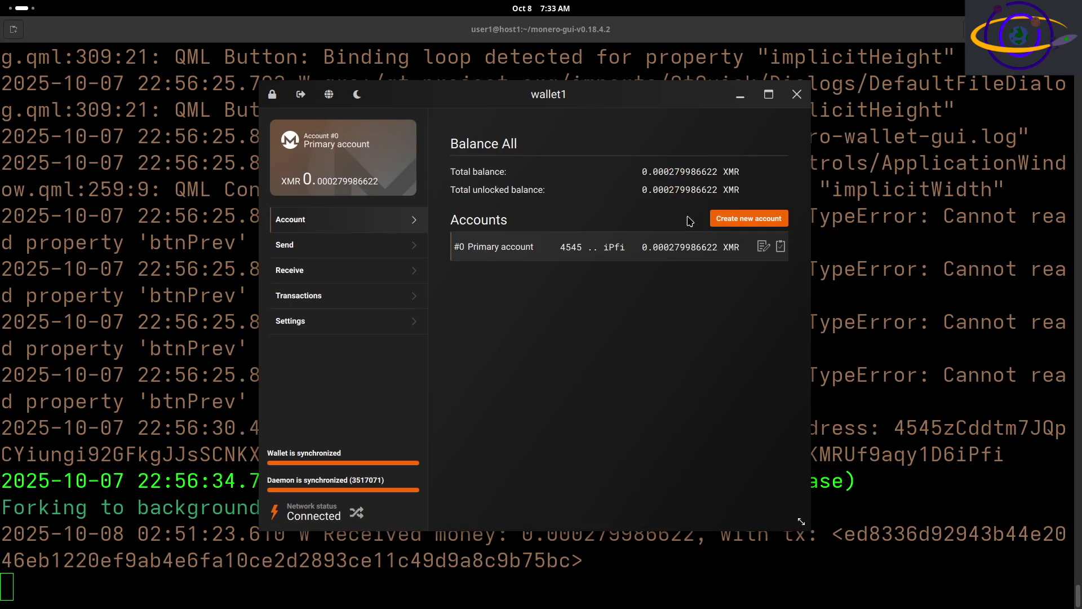
click(308, 247)
click(311, 294)
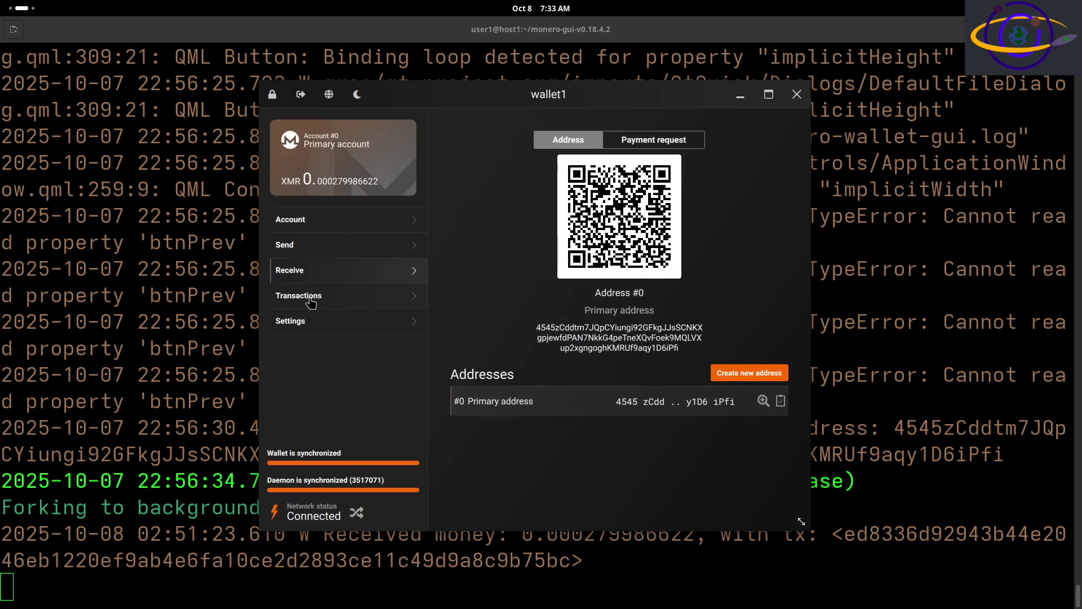
click(309, 299)
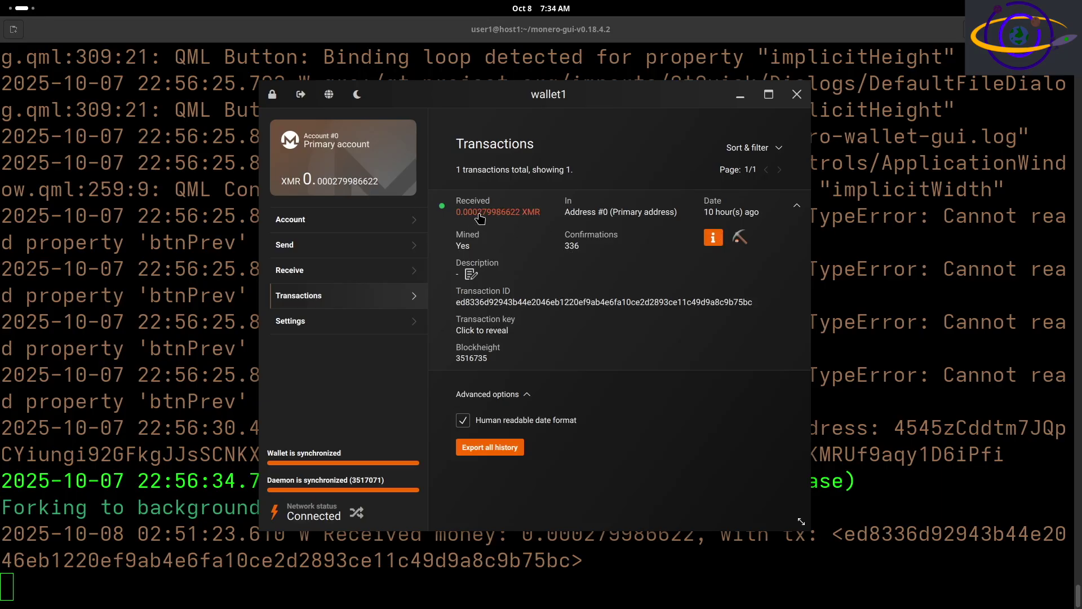
Copy the 0.000279986622 XMR total balance from Account and switch to the 'monero to usd' search.
click(356, 218)
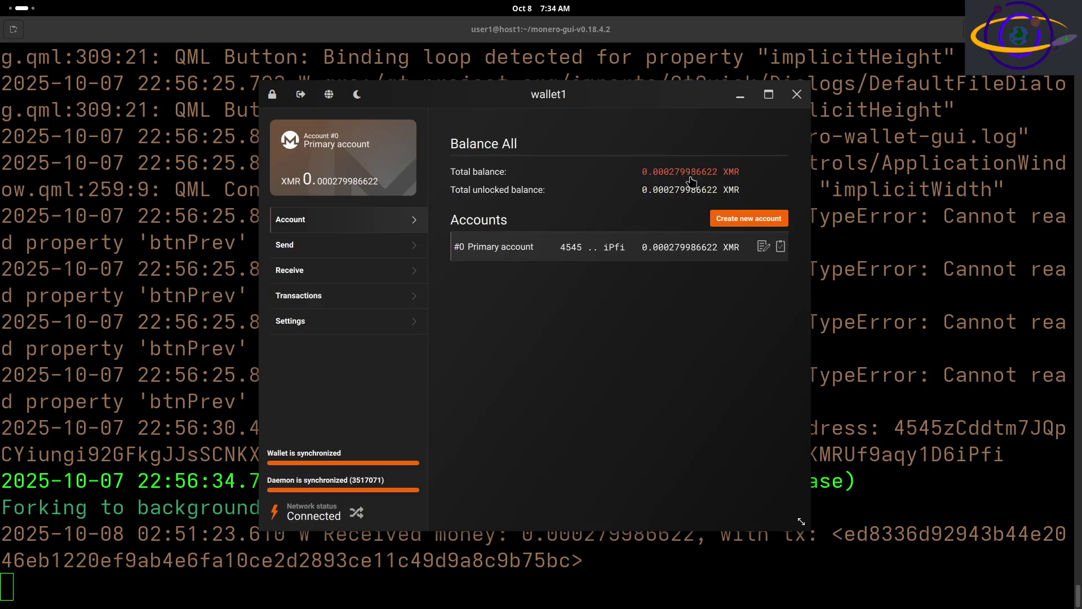
click(662, 179)
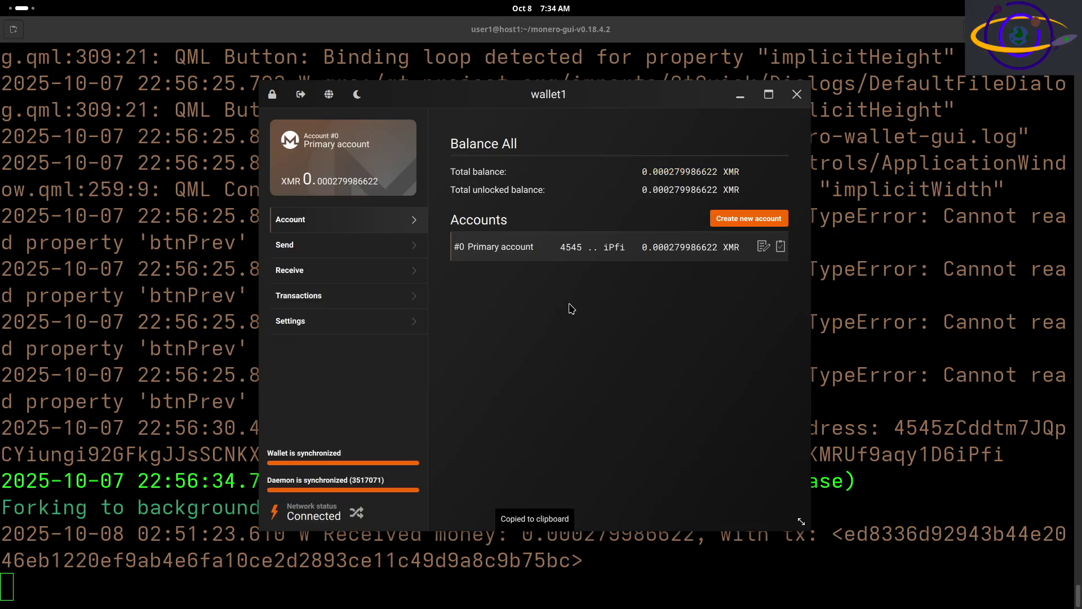
key(alt+Tab)
key(alt+Tab)
key(alt+Tab)
key(alt+Tab)
key(alt+Tab)
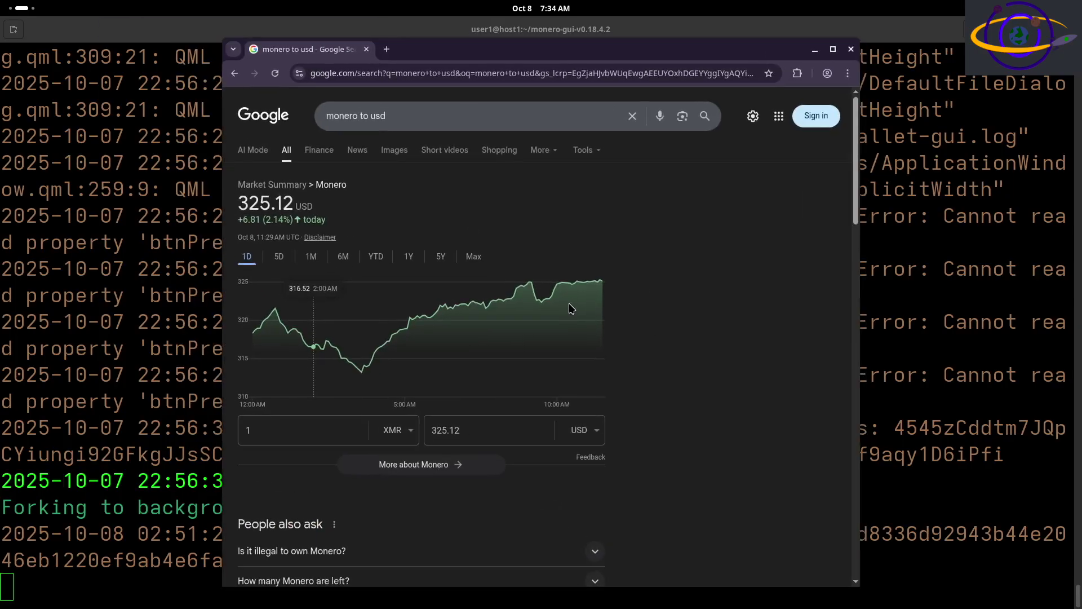
Replace the converter's 1 XMR with the 0.000279986622 balance (0.091 USD), then show all windows.
click(281, 428)
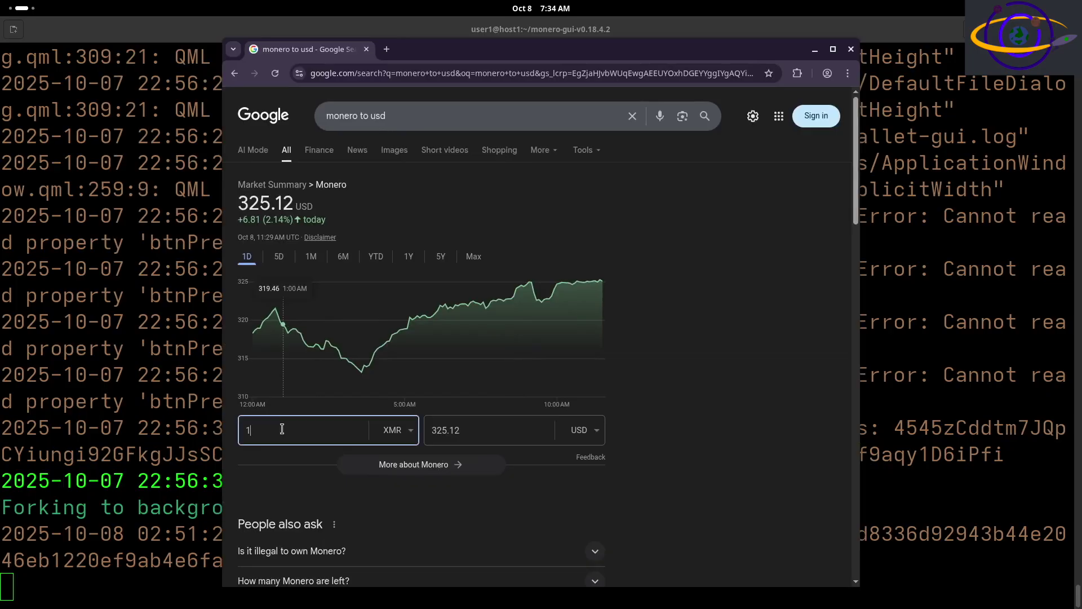
key(BackSpace)
key(ctrl+v)
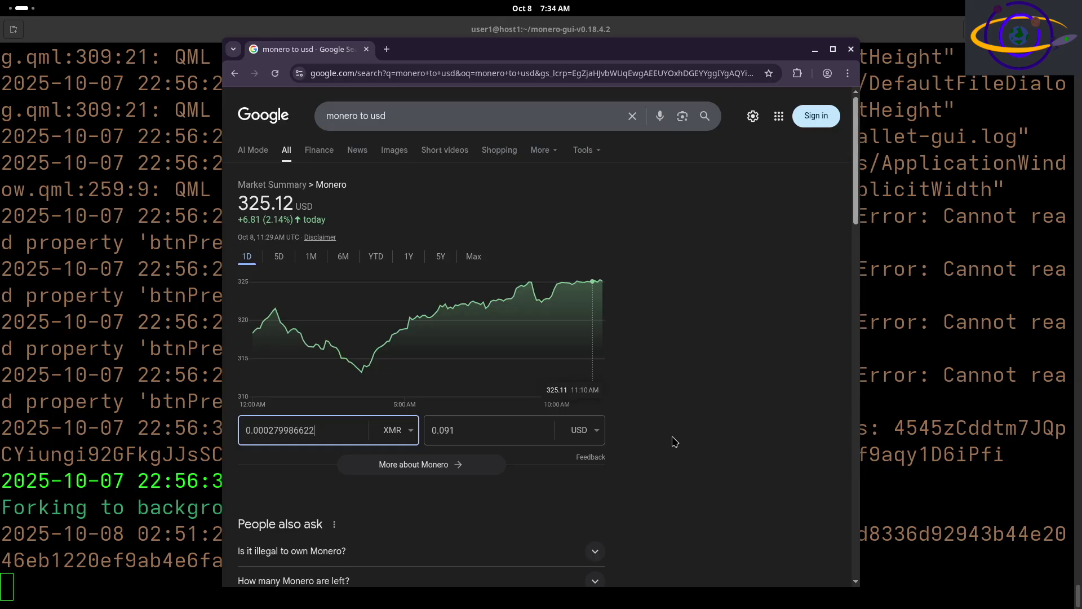
key(super)
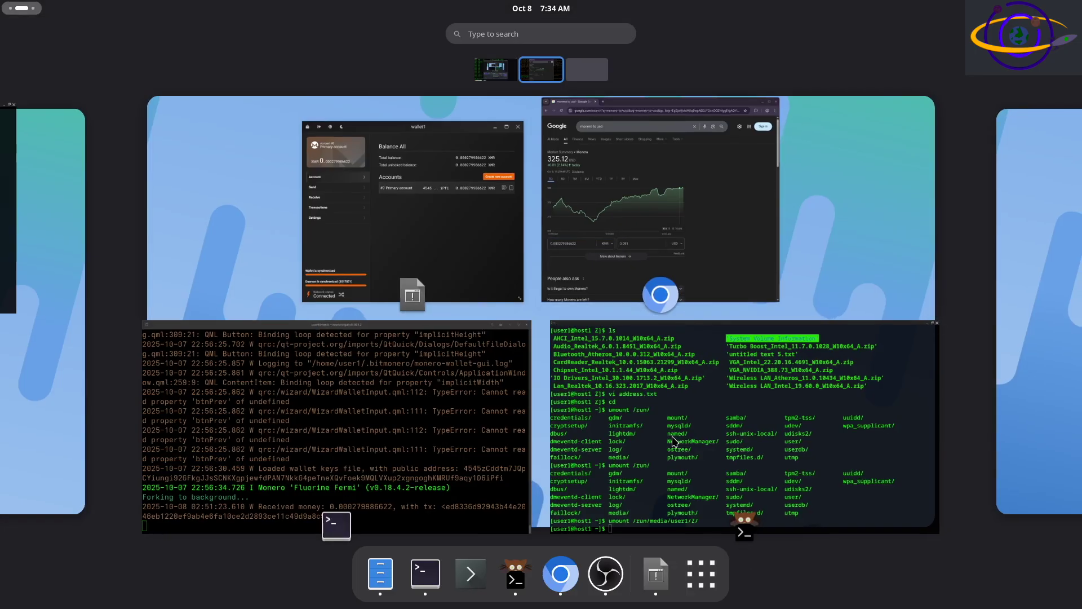